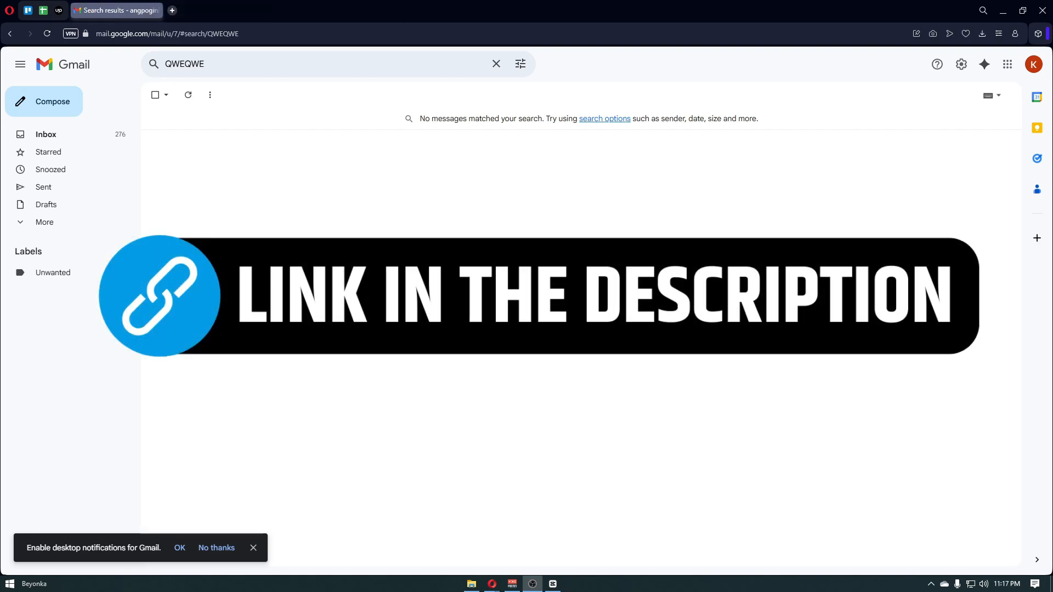
pyautogui.click(510, 285)
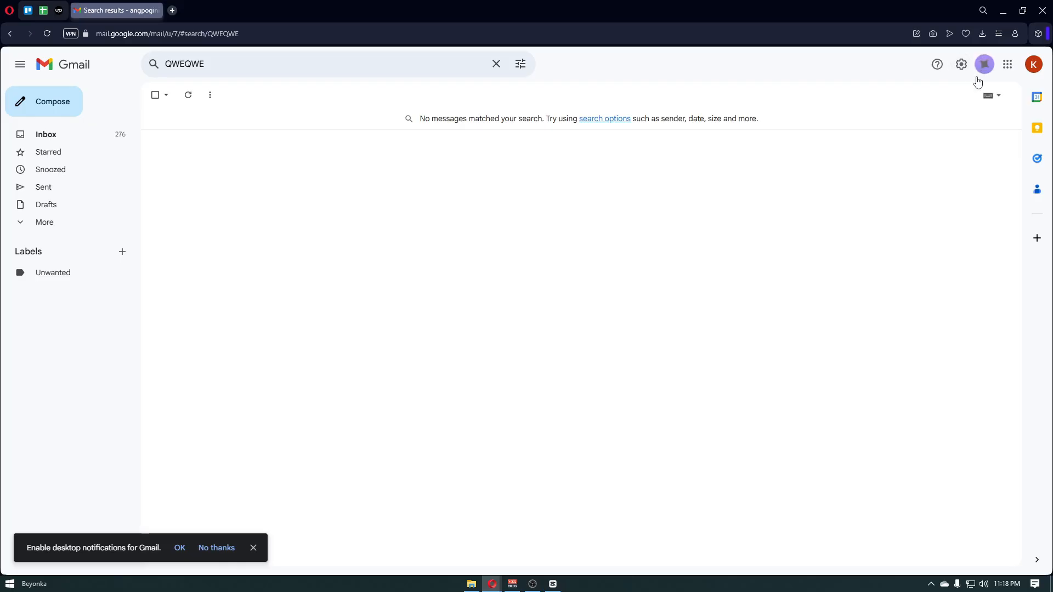
# - Open the full mail settings and look through the General options
pyautogui.click(960, 65)
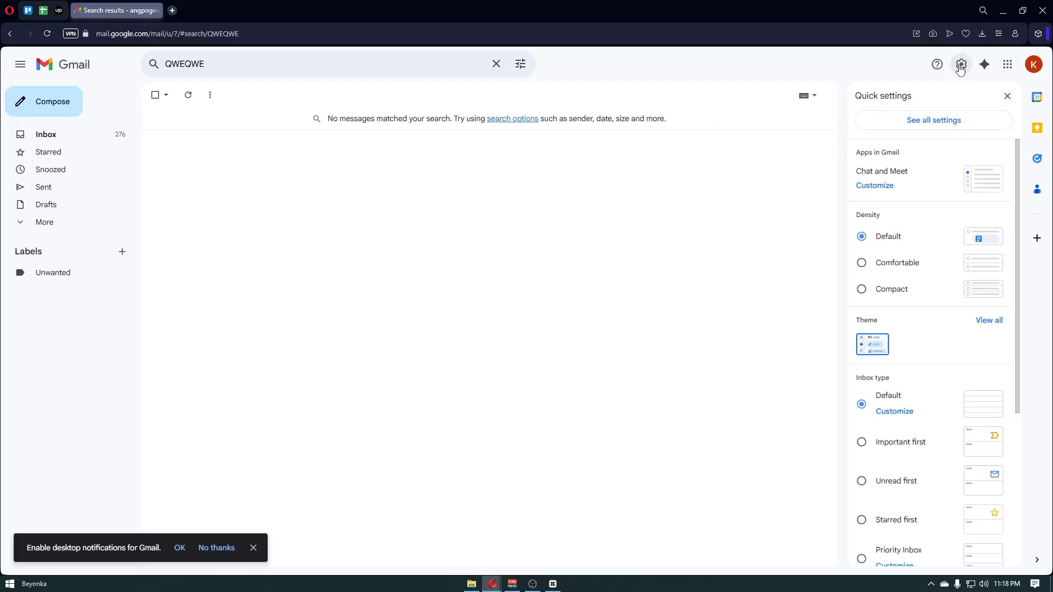
pyautogui.click(939, 120)
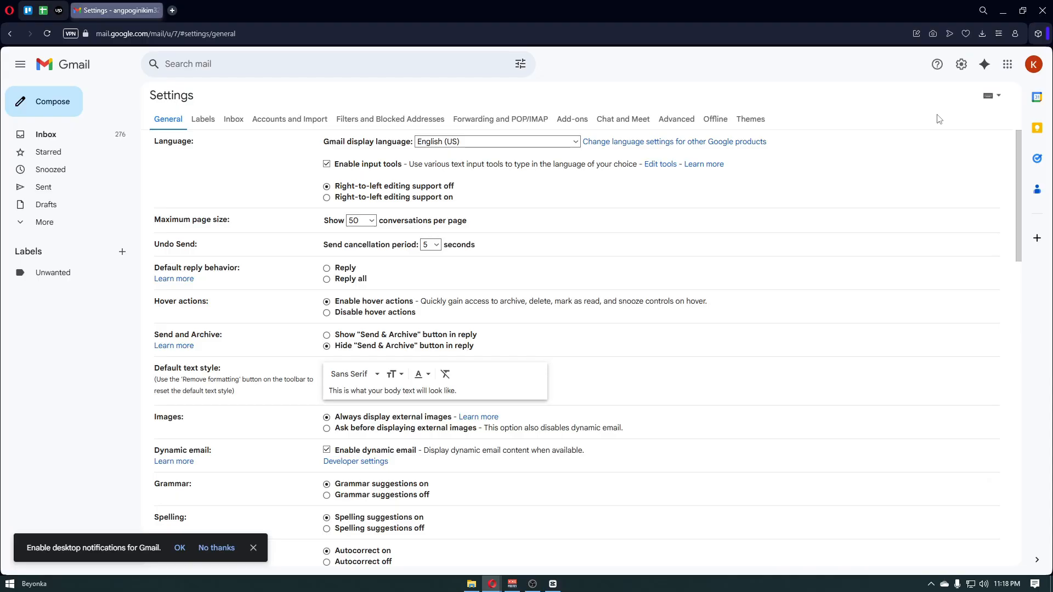
pyautogui.scroll(-7, 842, 289)
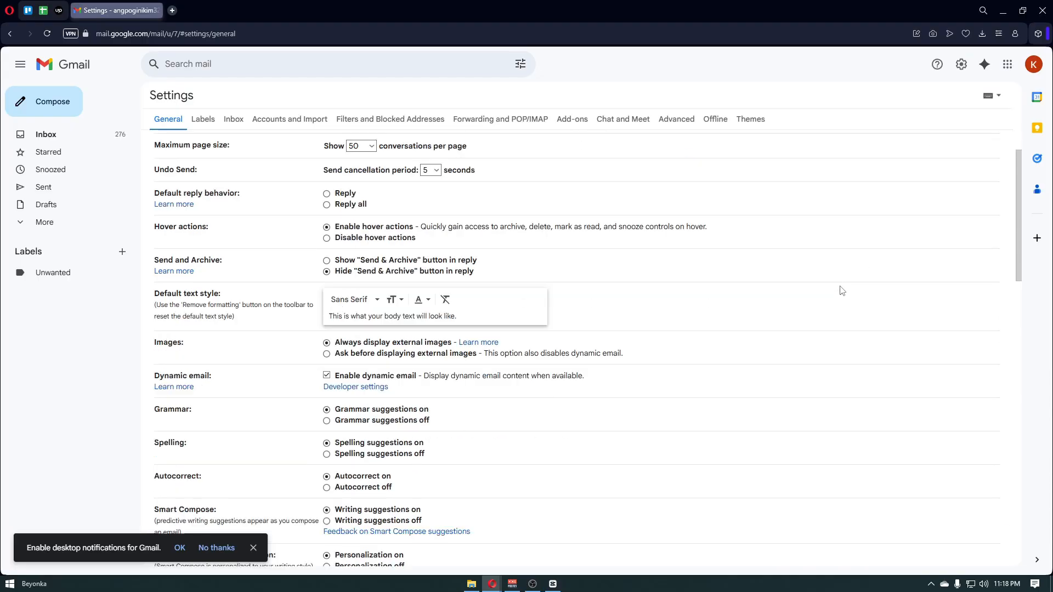
pyautogui.scroll(-1, 842, 289)
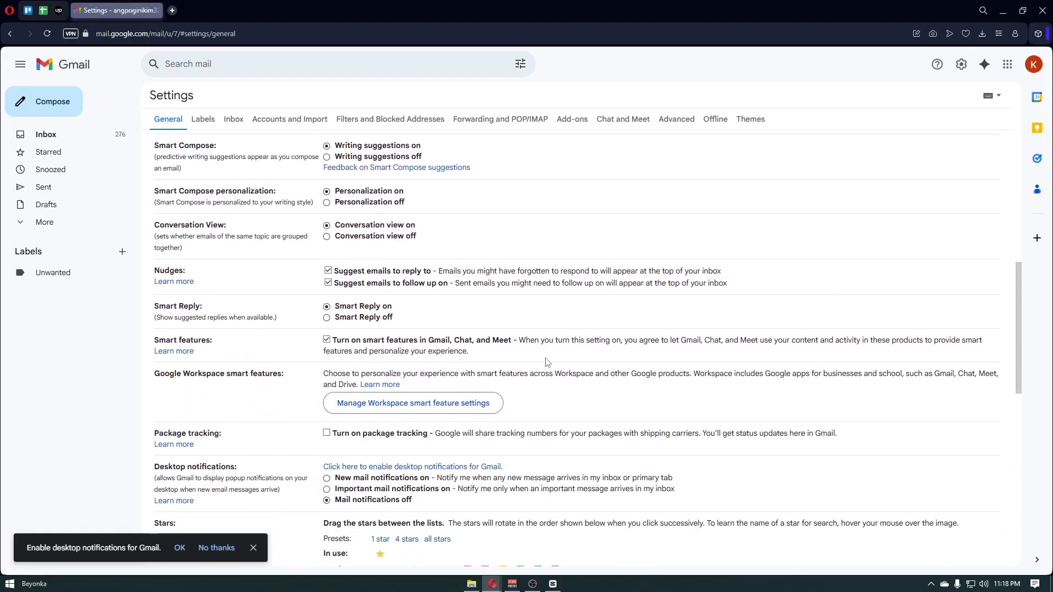
pyautogui.scroll(1, 494, 350)
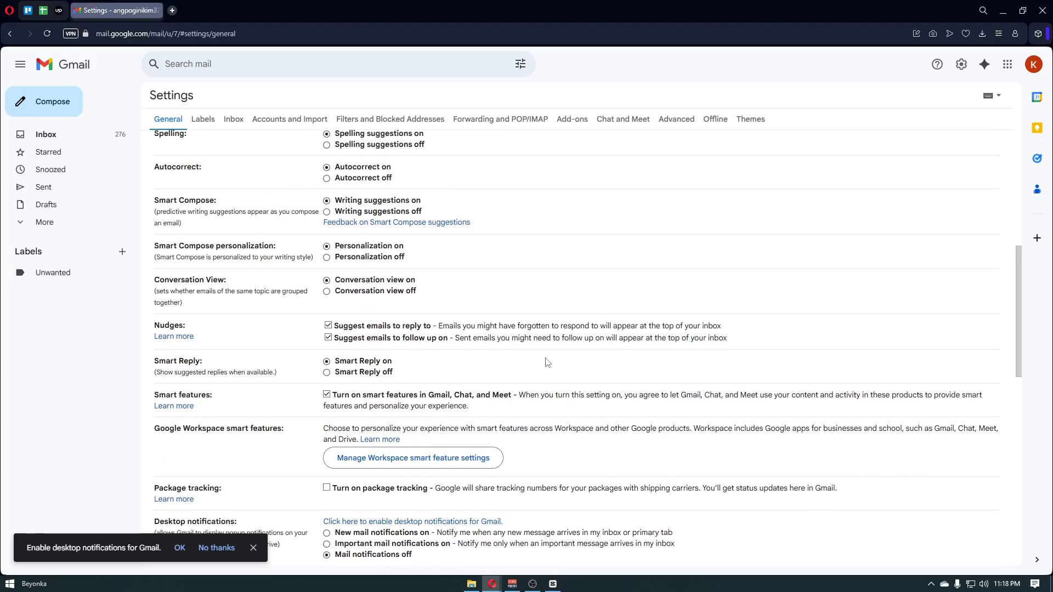
pyautogui.scroll(-4, 466, 346)
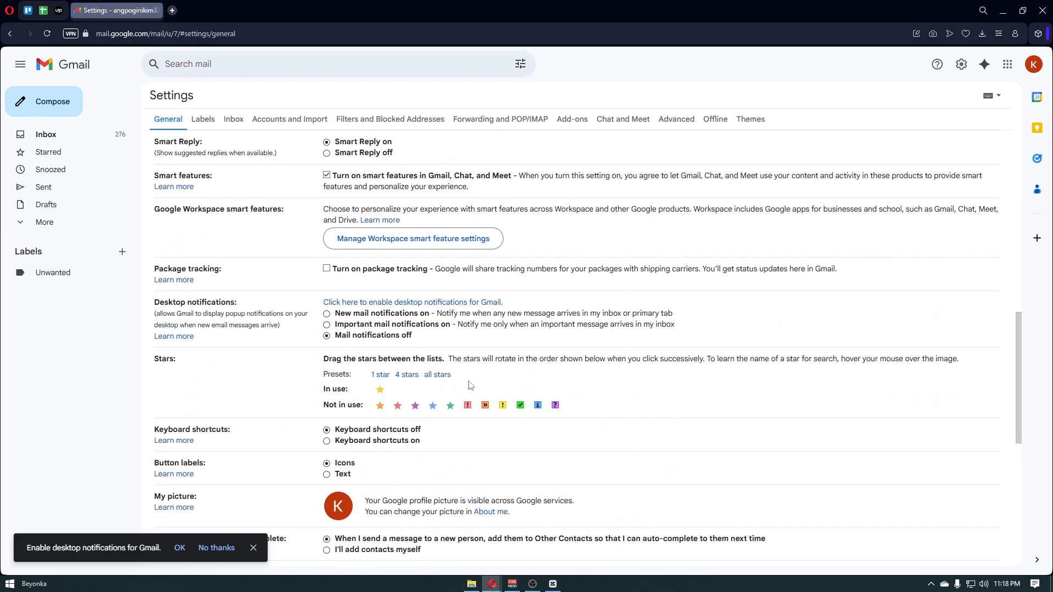
pyautogui.scroll(10, 468, 385)
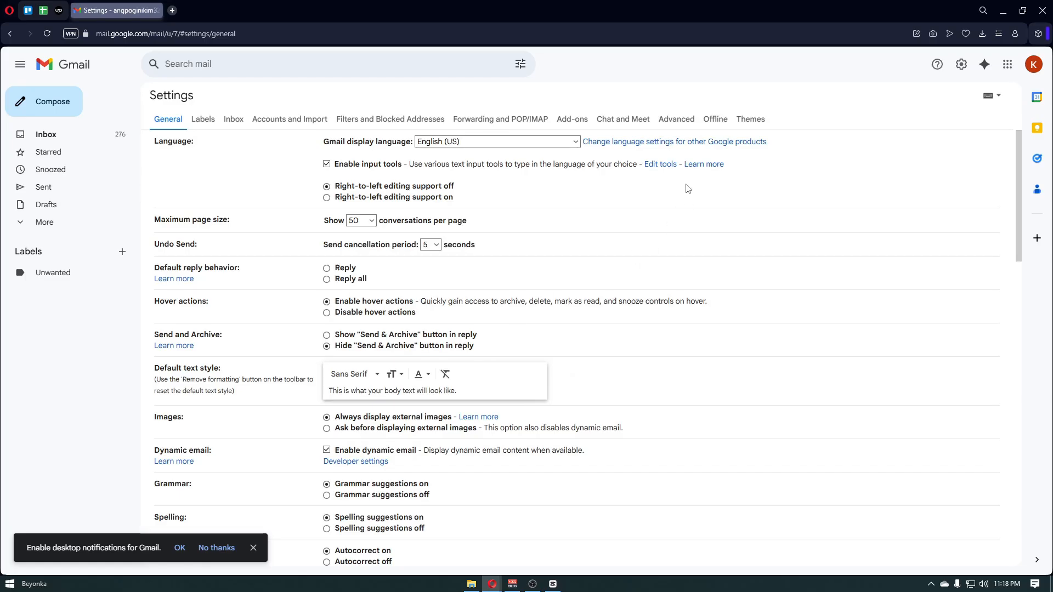
# - Enable Templates in the Advanced settings and save the changes
pyautogui.click(679, 126)
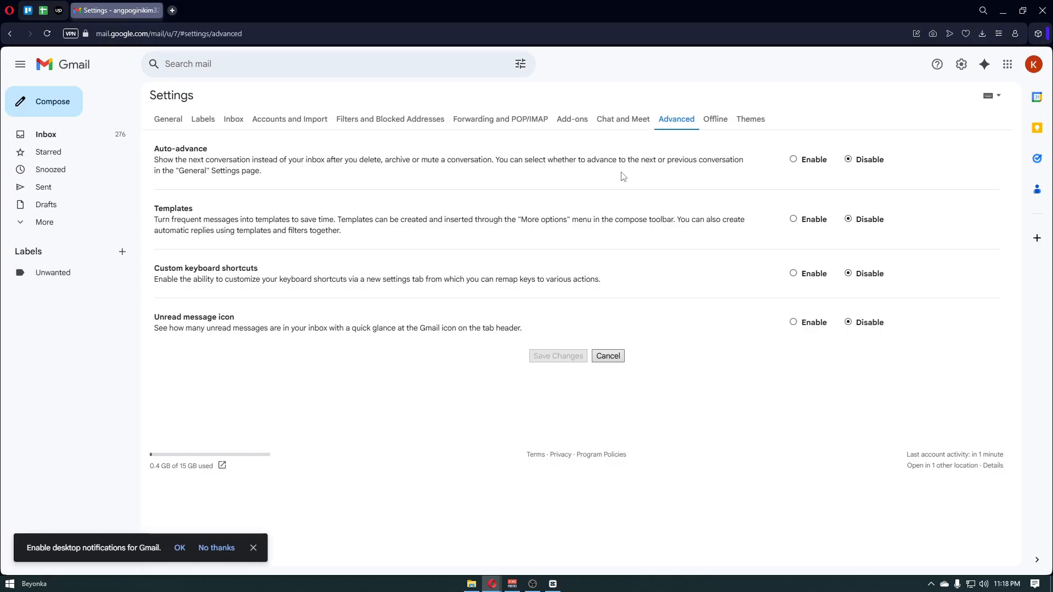
pyautogui.moveTo(159, 209); pyautogui.dragTo(781, 222)
pyautogui.click(393, 231)
pyautogui.click(793, 219)
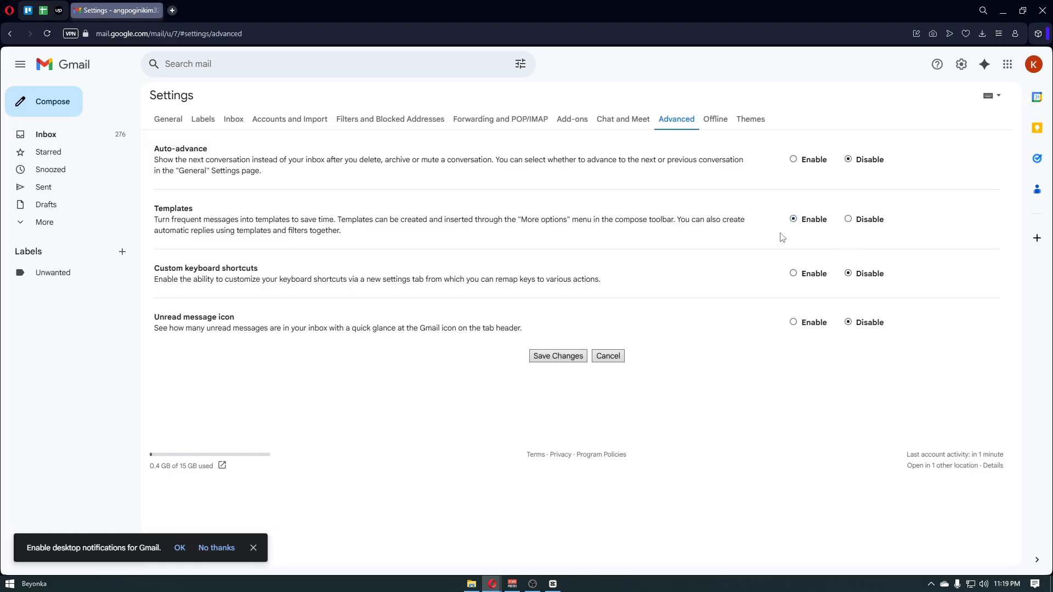
pyautogui.click(543, 356)
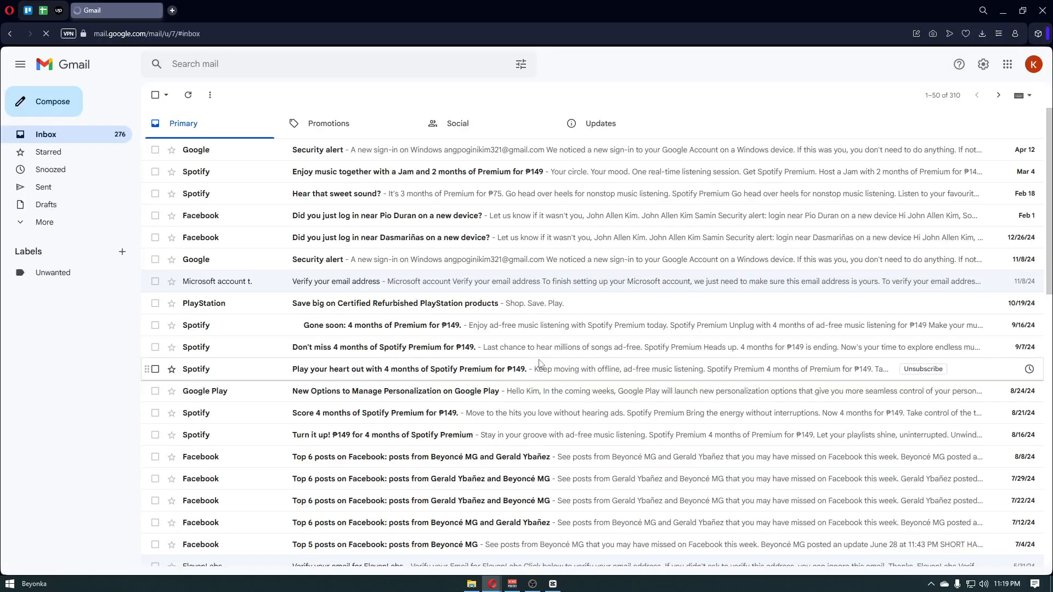
# - Search the mailbox for "kkkjhjh"
pyautogui.click(245, 72)
pyautogui.write('kkk')
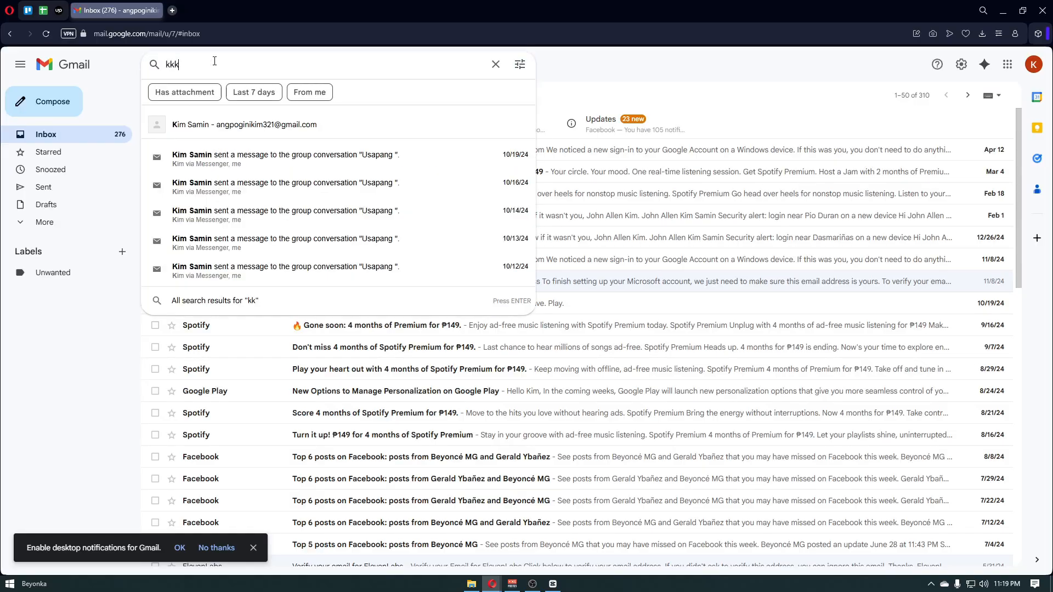
pyautogui.write('jhjh')
pyautogui.press('Return')
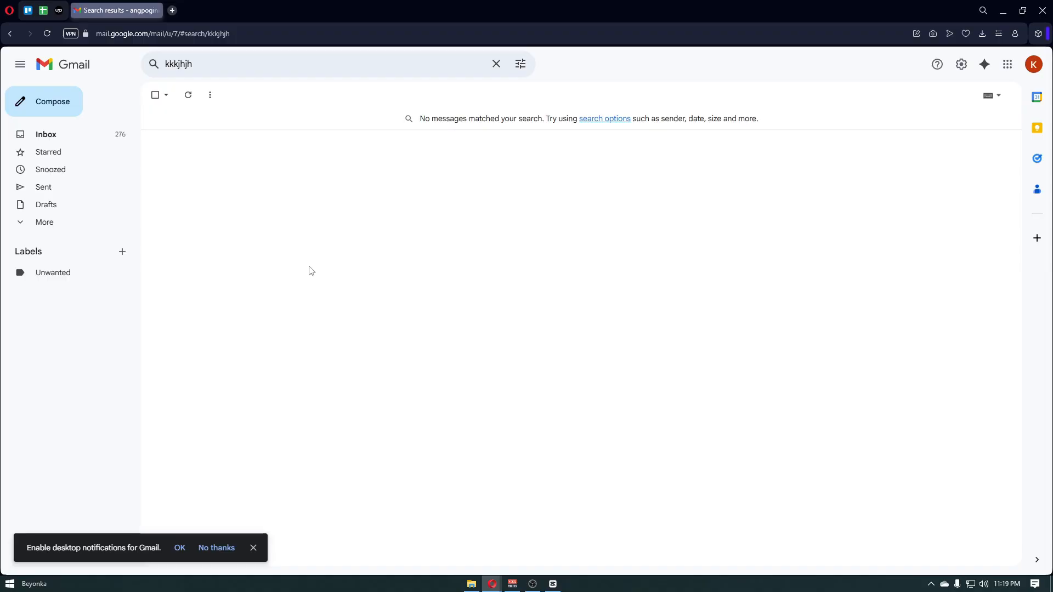
# - Start a new message and check its options for saving a draft as a template
pyautogui.click(40, 114)
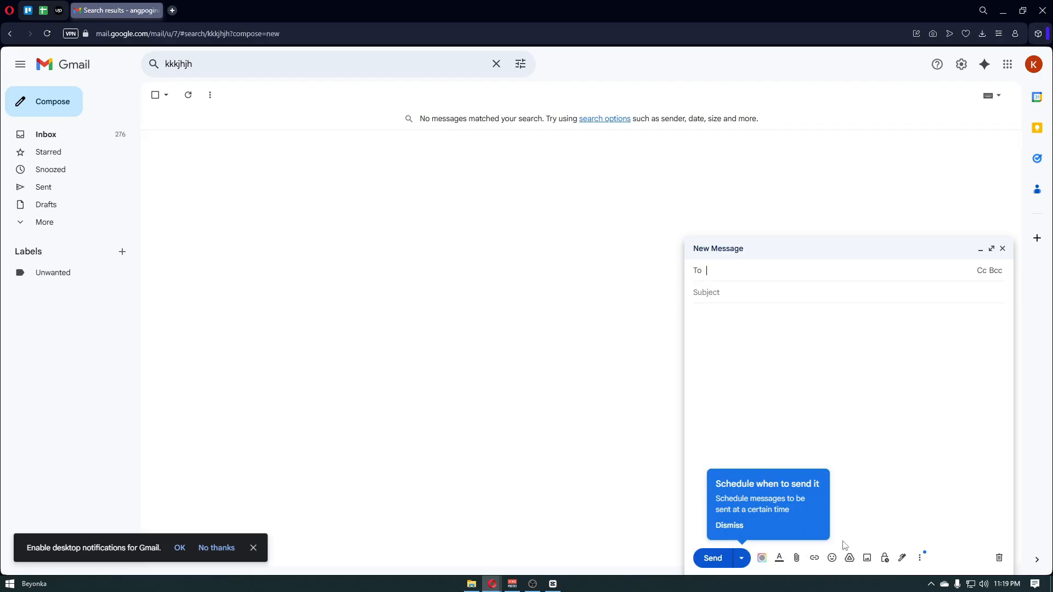
pyautogui.click(920, 559)
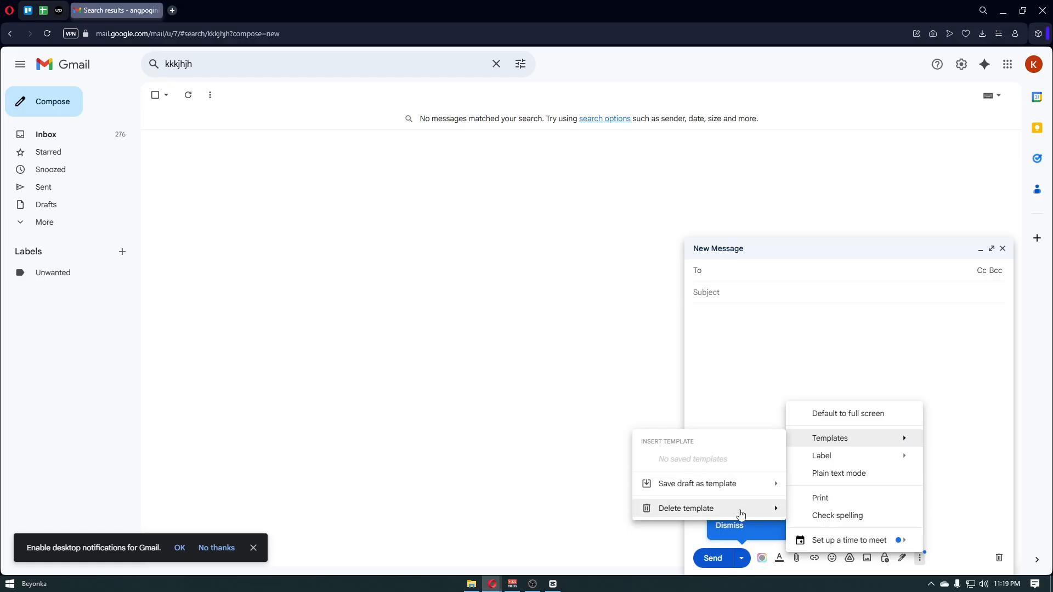
pyautogui.moveTo(730, 486)
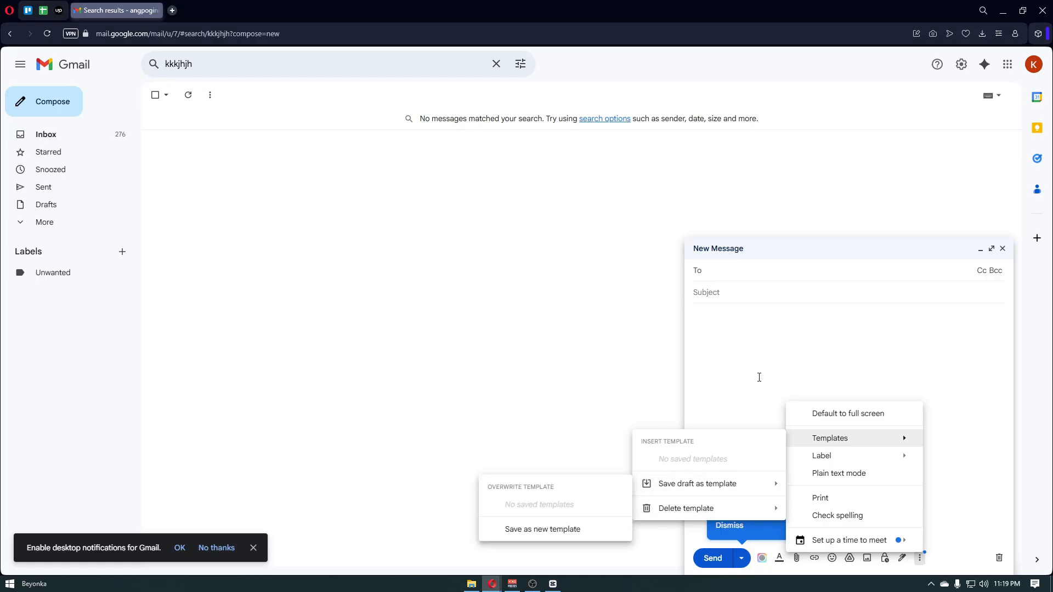
pyautogui.click(779, 325)
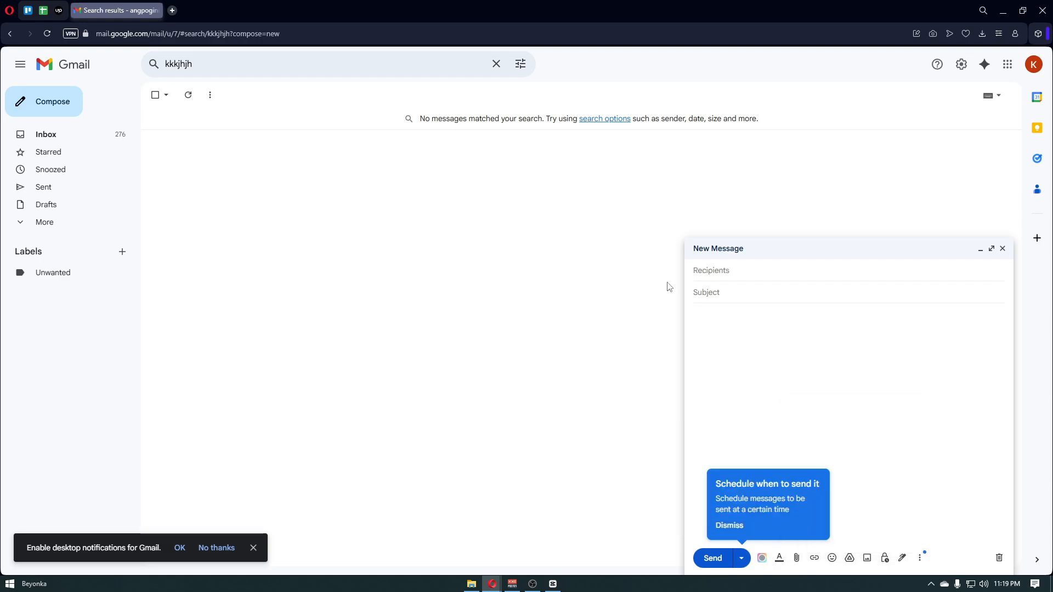
# - Open chatgpt.com in a new tab and submit the prompt "give me an email template for my clothing business in shopify"
pyautogui.click(171, 11)
pyautogui.write('chatgpt.com')
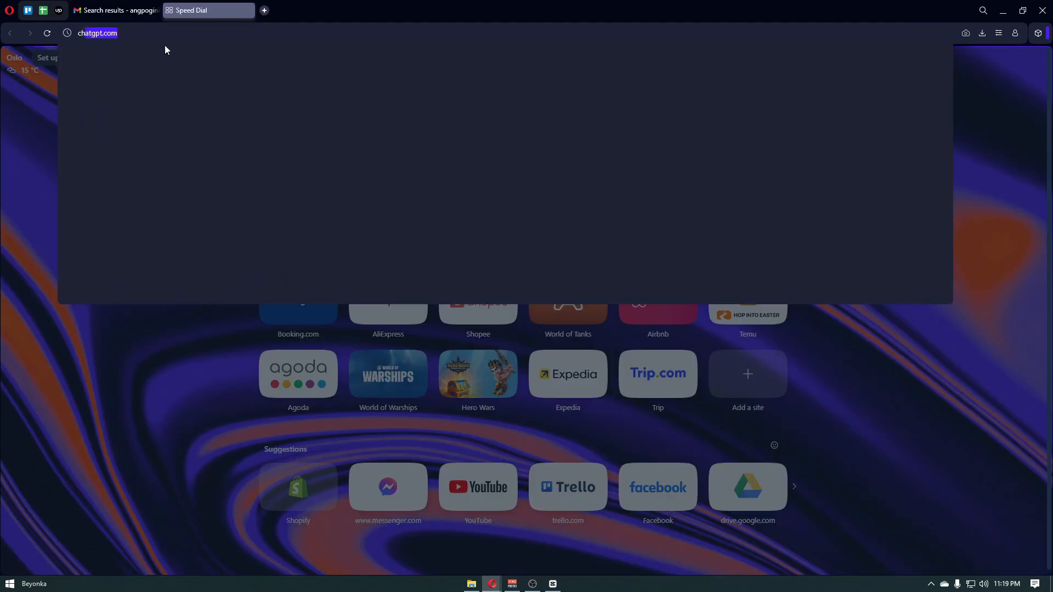
pyautogui.press('Return')
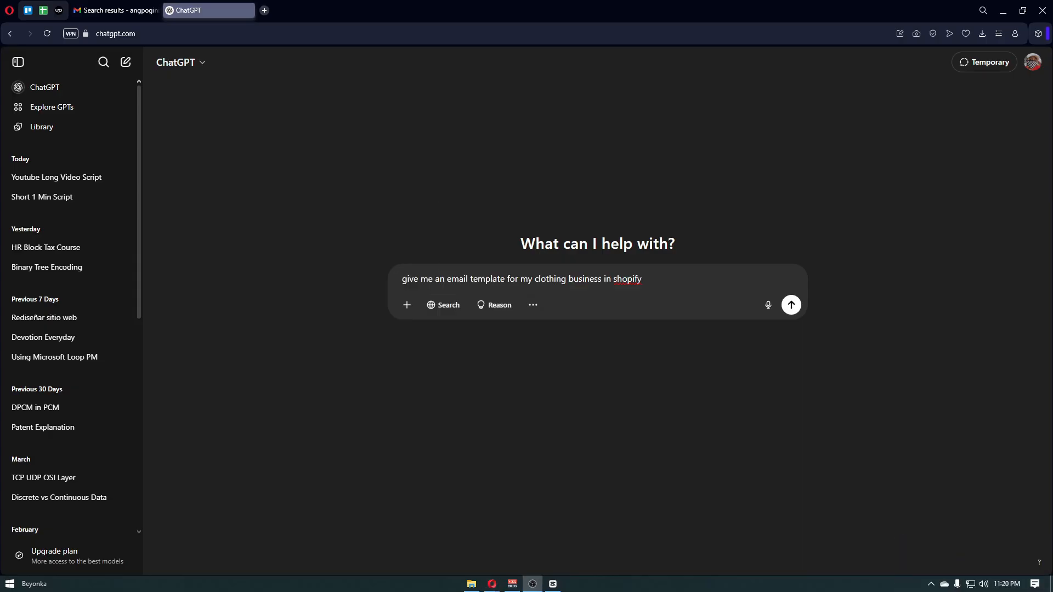
pyautogui.click(795, 309)
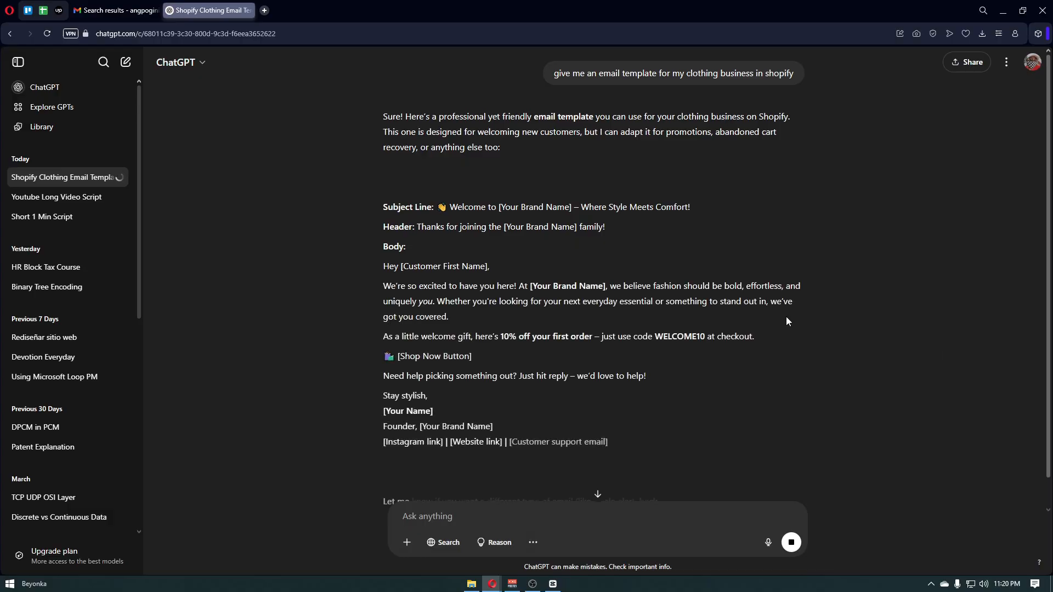
# - Copy the email body from the greeting to the contact links in ChatGPT's reply and paste it into the new Gmail message
pyautogui.scroll(-3, 787, 318)
pyautogui.scroll(3, 785, 318)
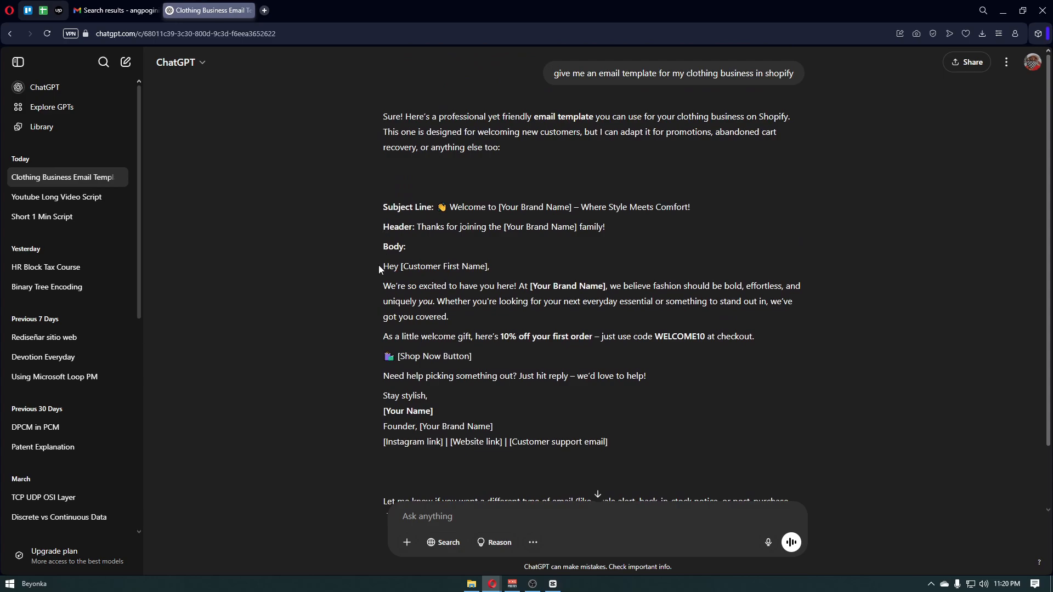
pyautogui.moveTo(379, 268); pyautogui.dragTo(647, 446)
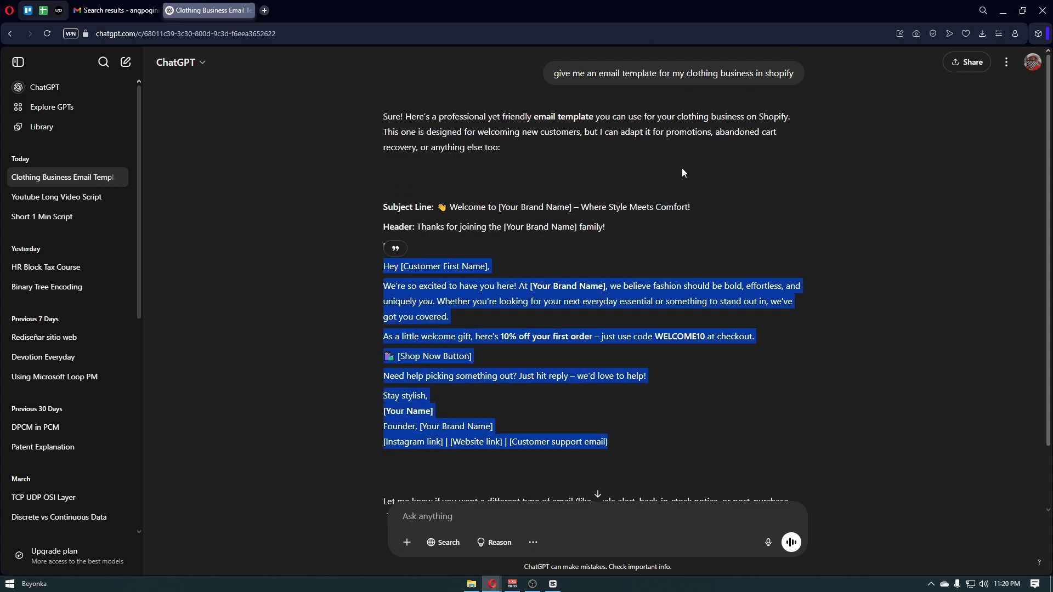
pyautogui.hotkey('ctrl', 'Tab')
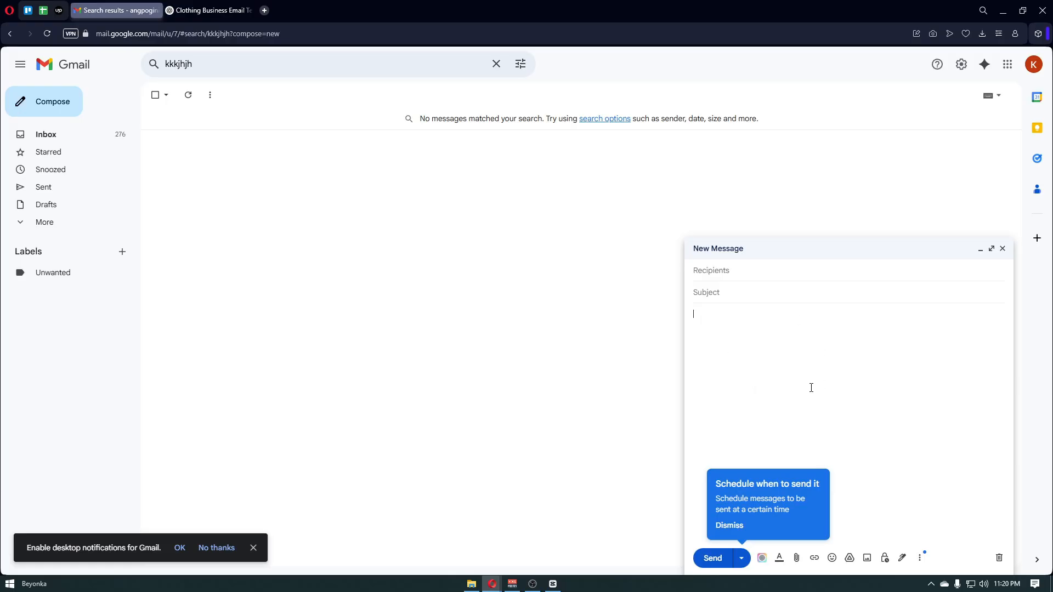
pyautogui.hotkey('ctrl', 'v')
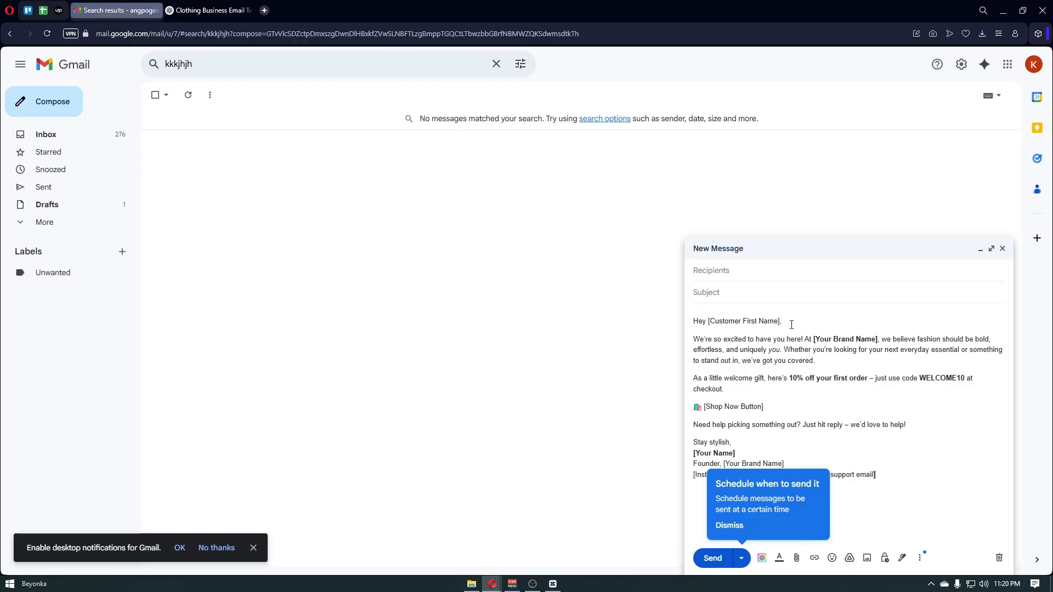
# - Dismiss the send-scheduling tip that covers the end of the message text
pyautogui.moveTo(791, 324); pyautogui.dragTo(930, 415)
pyautogui.click(929, 417)
pyautogui.click(730, 526)
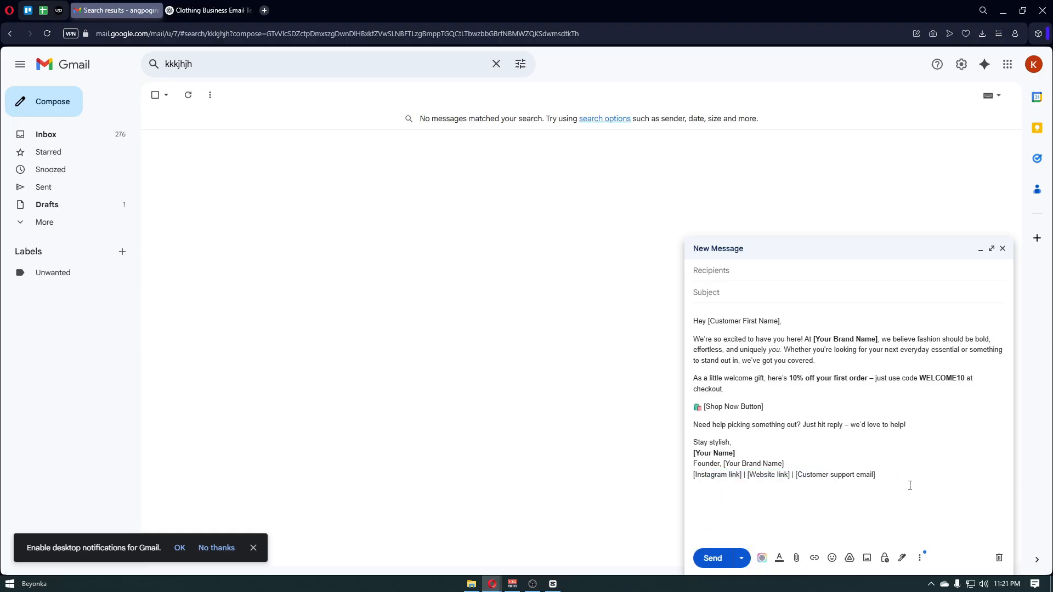
# - Save the draft as a new template named "Clothing Shopify"
pyautogui.click(920, 558)
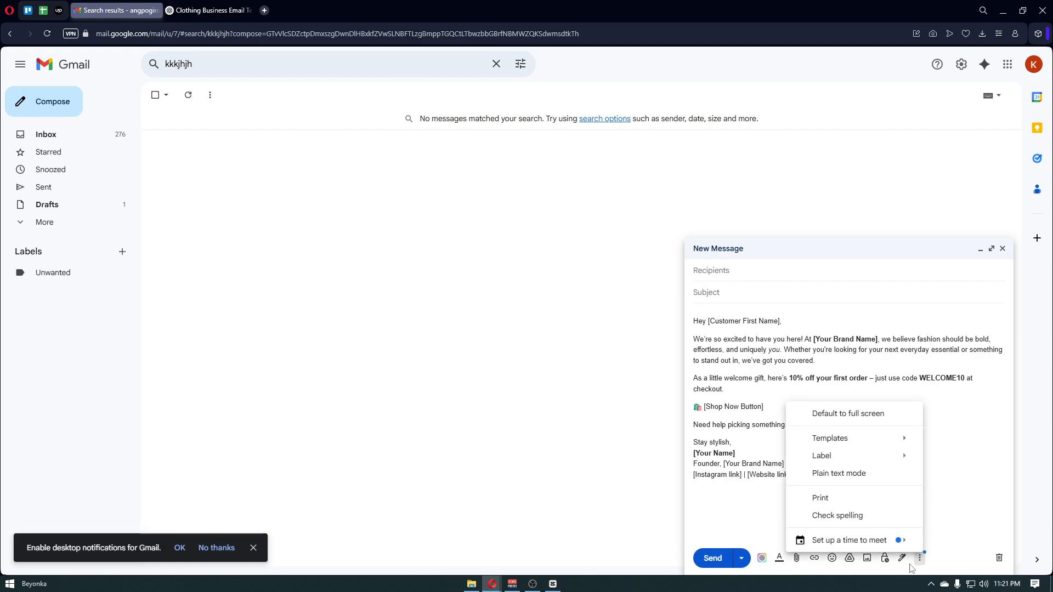
pyautogui.moveTo(867, 446)
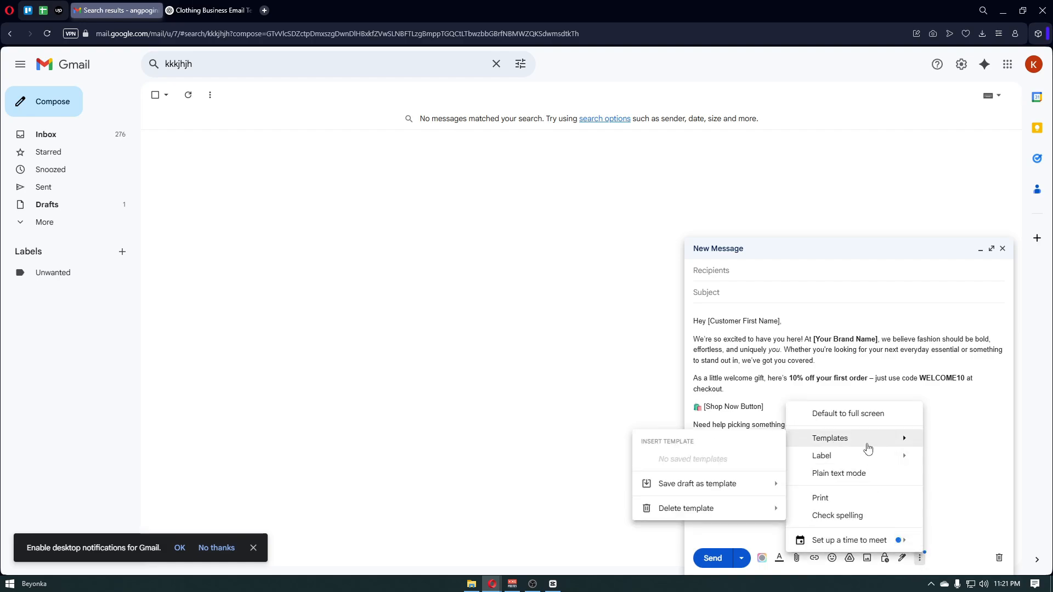
pyautogui.moveTo(749, 490)
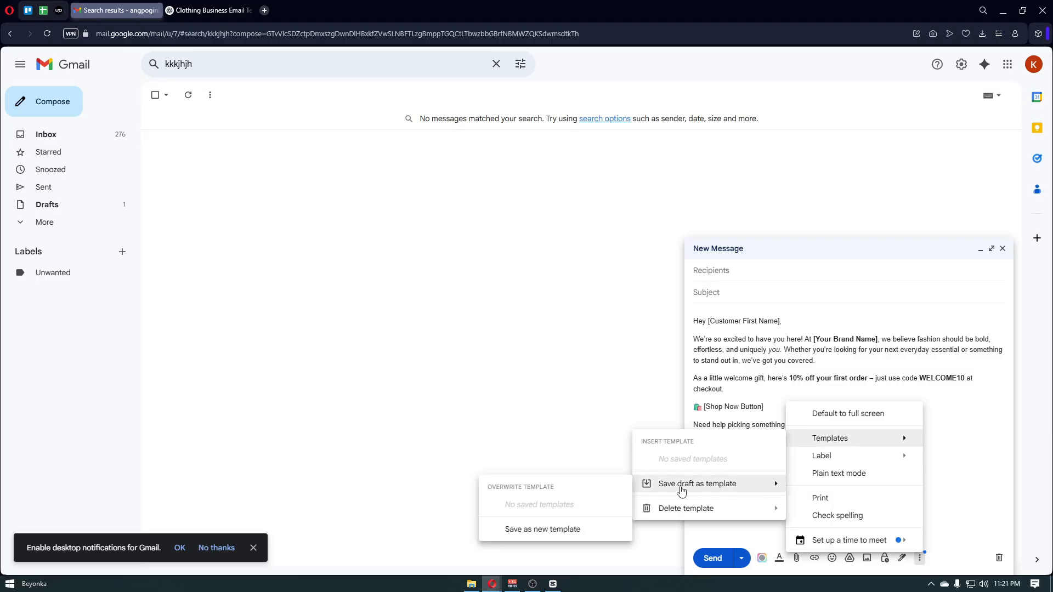
pyautogui.click(558, 537)
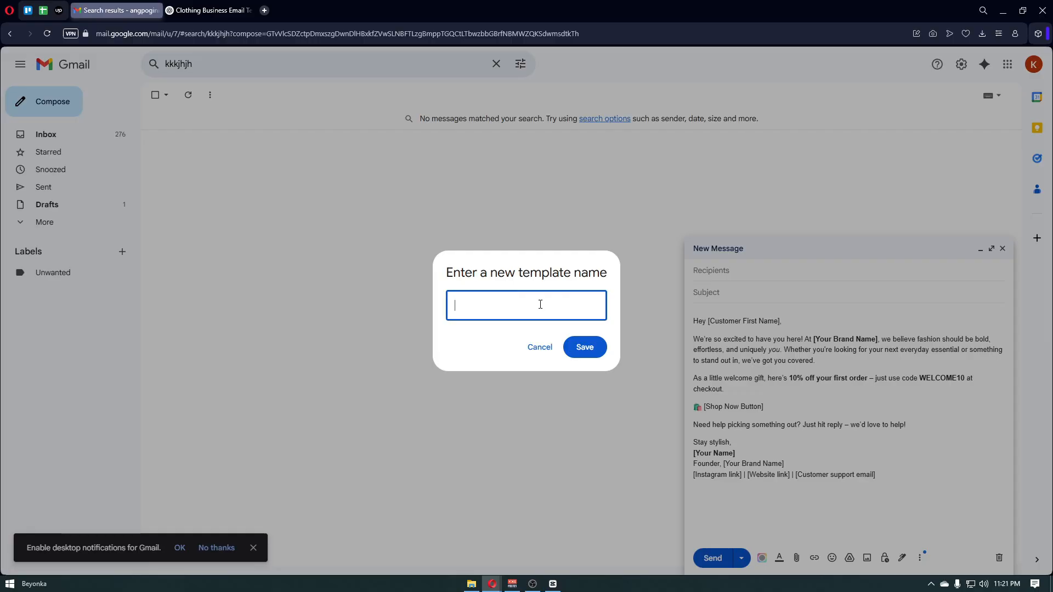
pyautogui.write('Clothing Shopify')
pyautogui.click(590, 354)
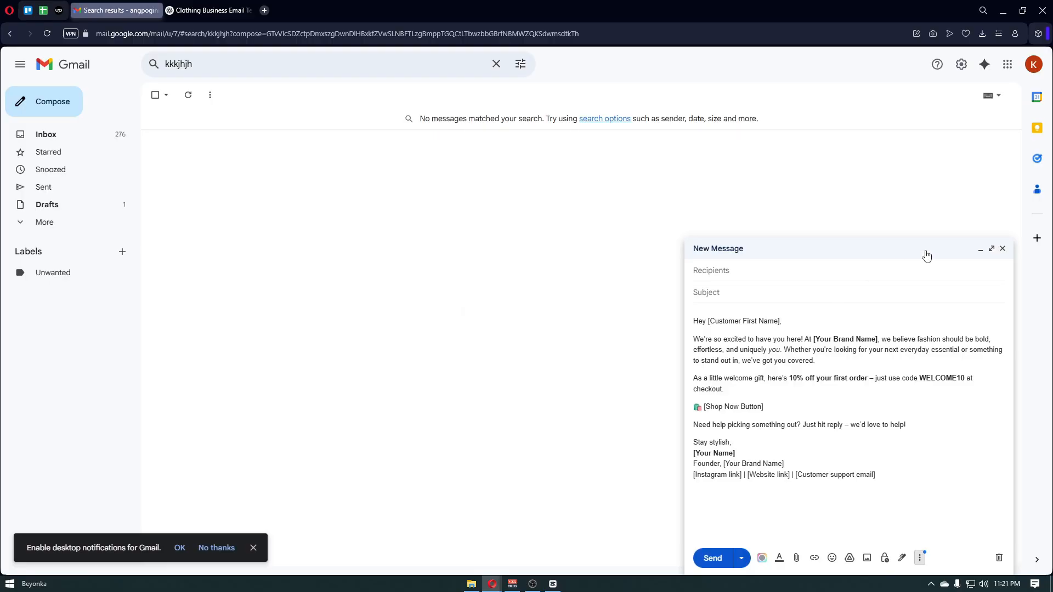
# - Close the draft and, after reloading the page, insert the "Clothing Shopify" template into a new message
pyautogui.click(1003, 248)
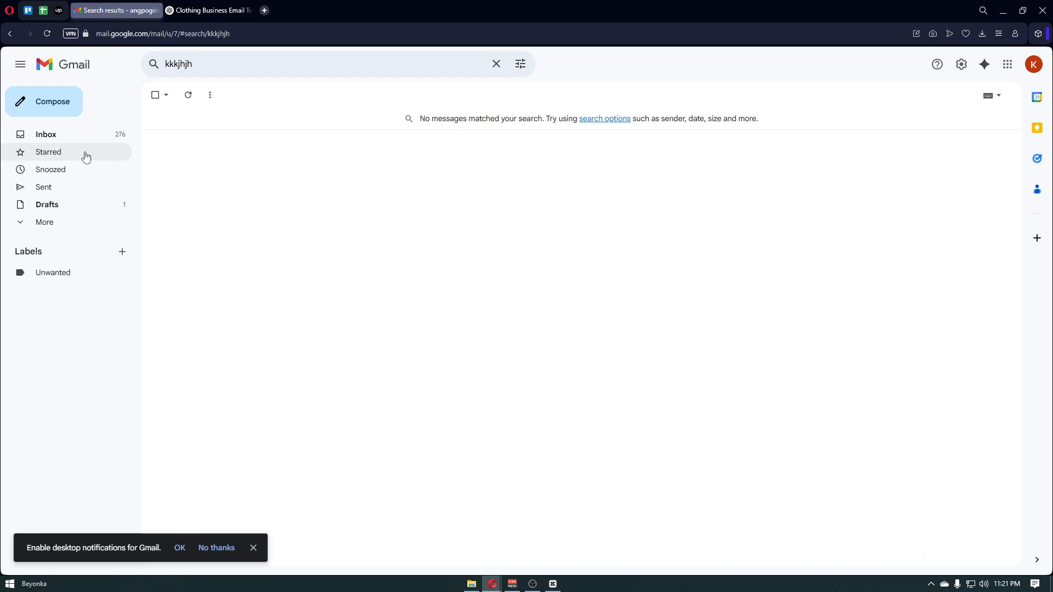
pyautogui.click(48, 34)
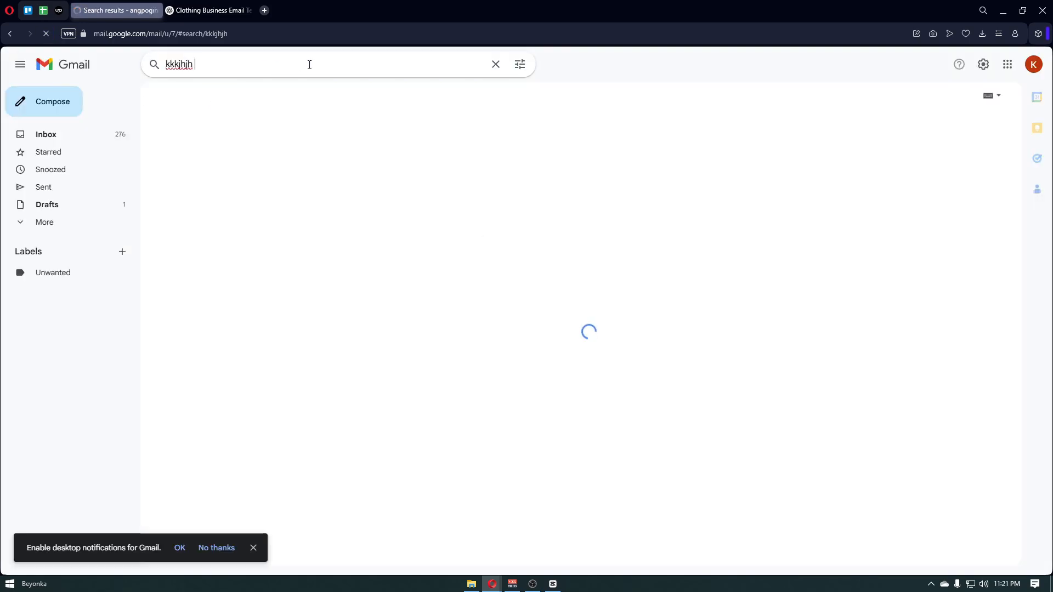
pyautogui.click(50, 101)
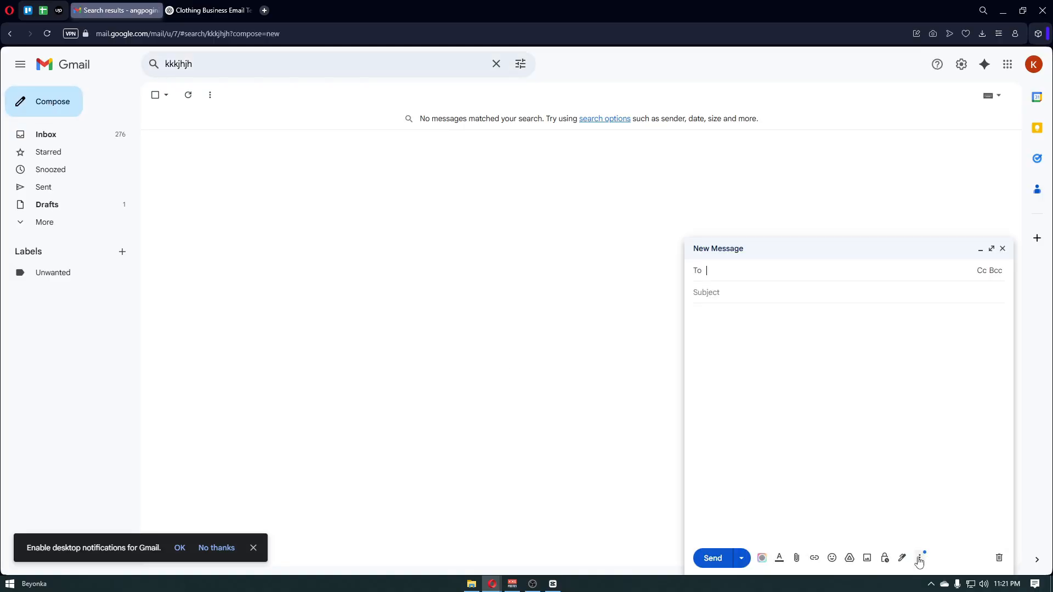
pyautogui.click(919, 558)
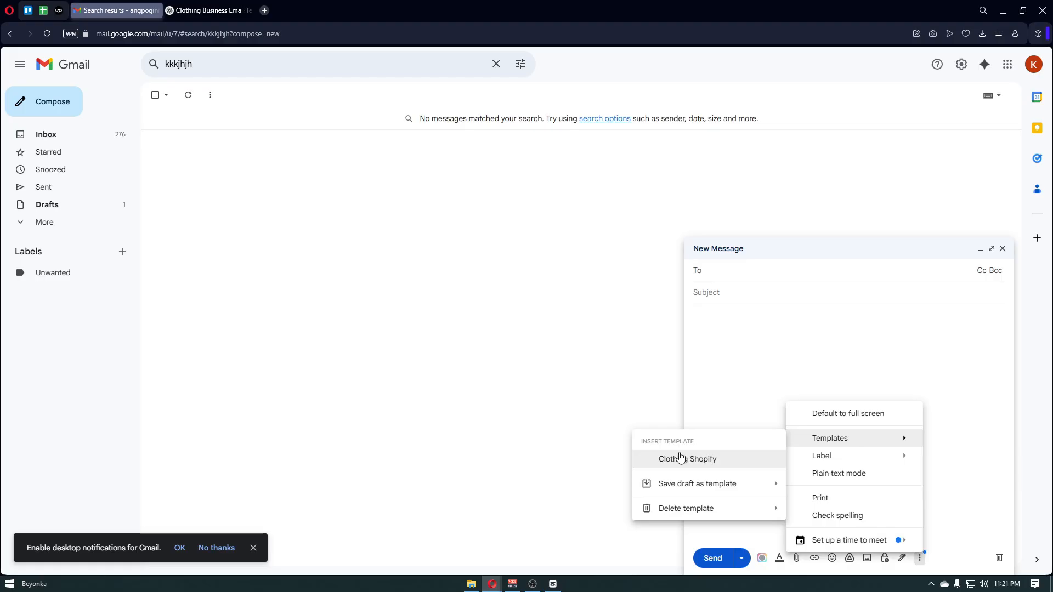
pyautogui.click(680, 458)
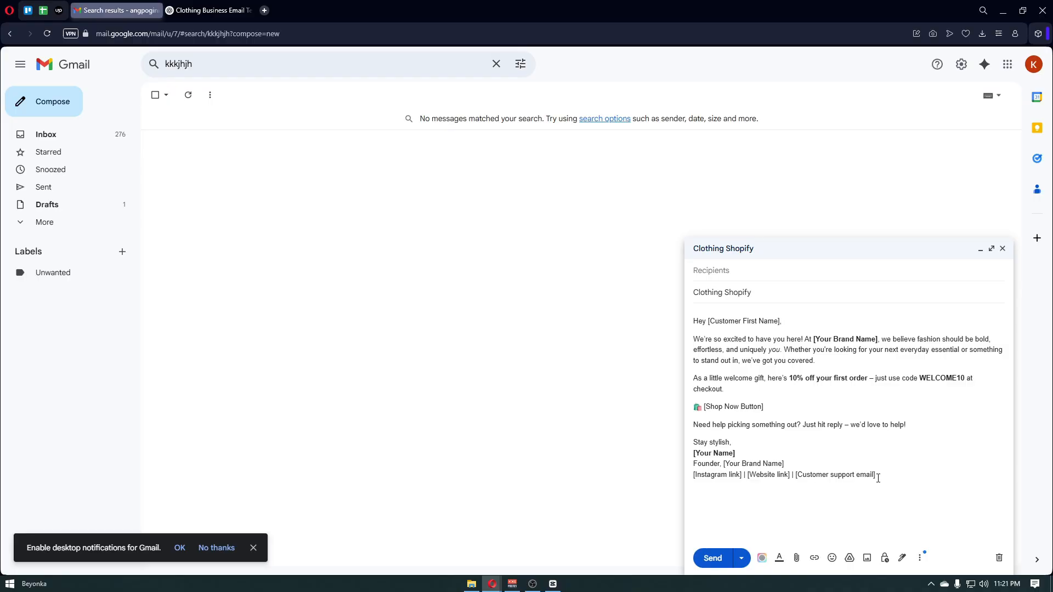
# - Clear all body text from the new message and close it
pyautogui.hotkey('ctrl', 'a')
pyautogui.press('BackSpace')
pyautogui.click(1002, 248)
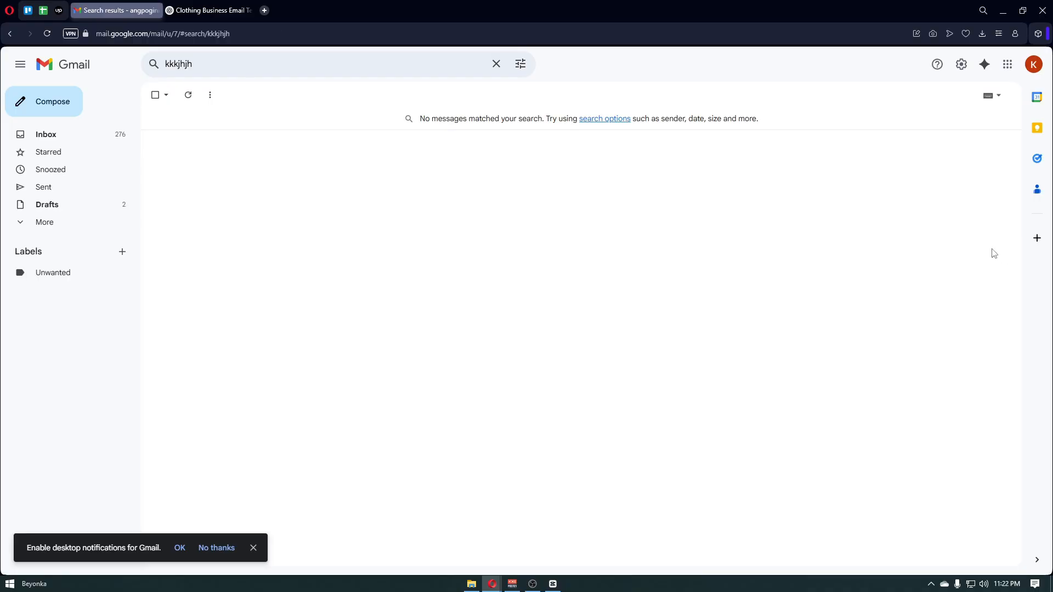
# - Create a new email signature named "me" in the general mail settings
pyautogui.click(960, 64)
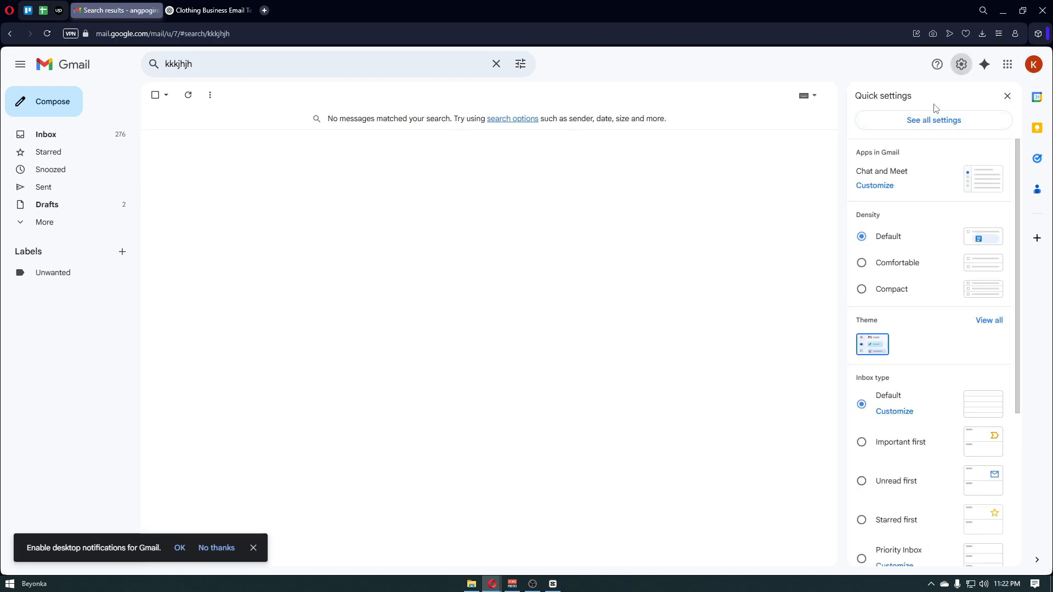
pyautogui.click(919, 118)
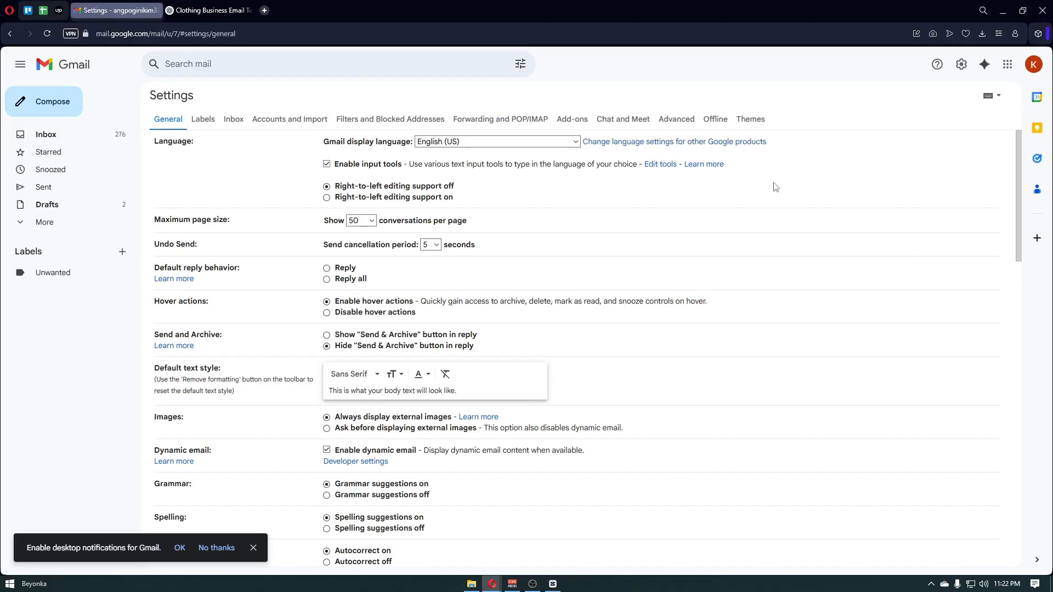
pyautogui.scroll(-3, 476, 352)
pyautogui.scroll(-5, 476, 352)
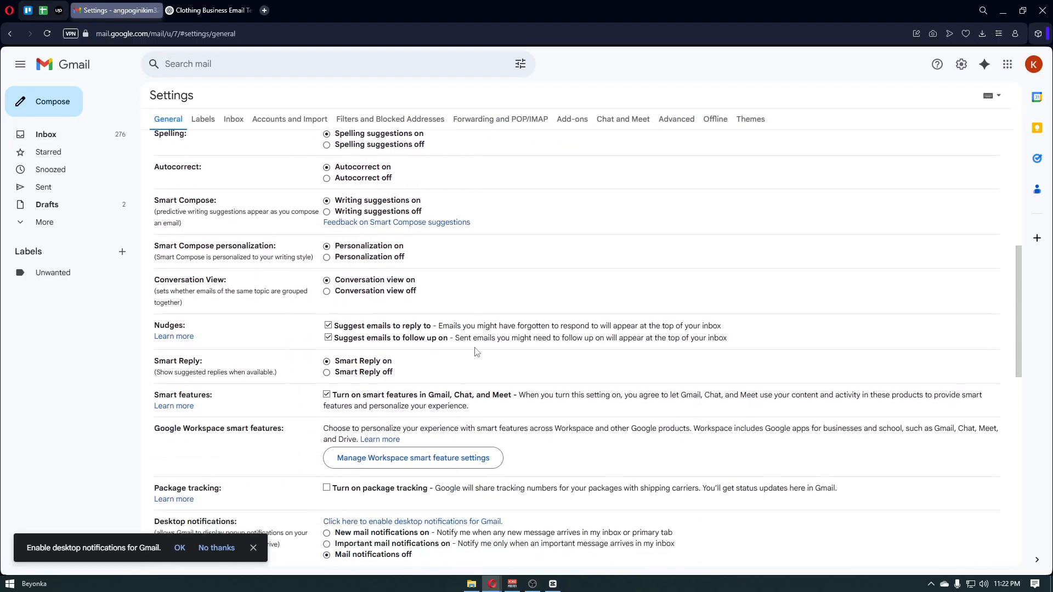
pyautogui.scroll(2, 476, 352)
pyautogui.scroll(-2, 476, 352)
pyautogui.scroll(-7, 476, 352)
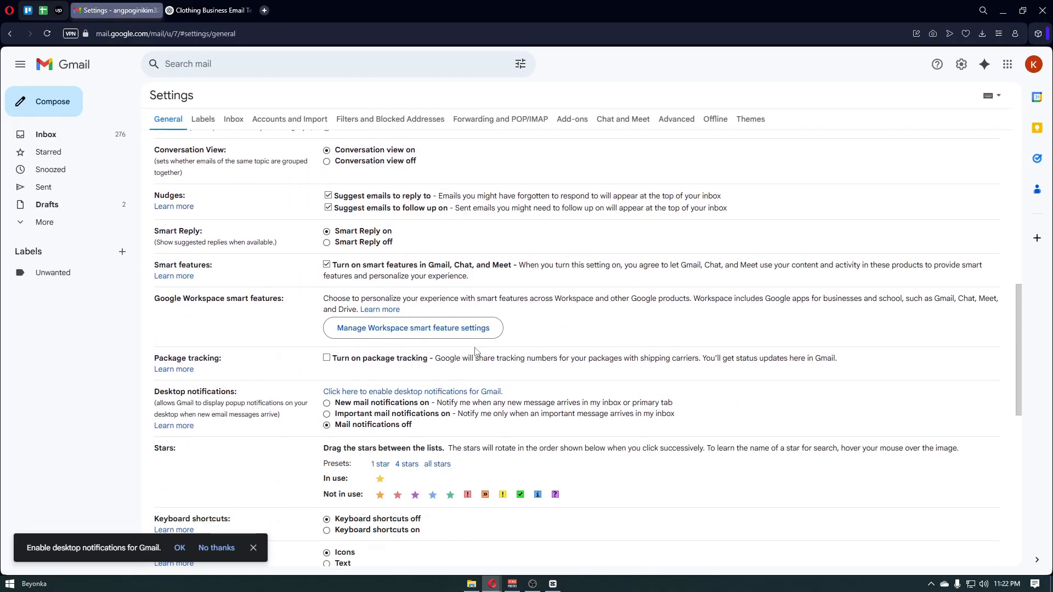
pyautogui.scroll(-2, 476, 352)
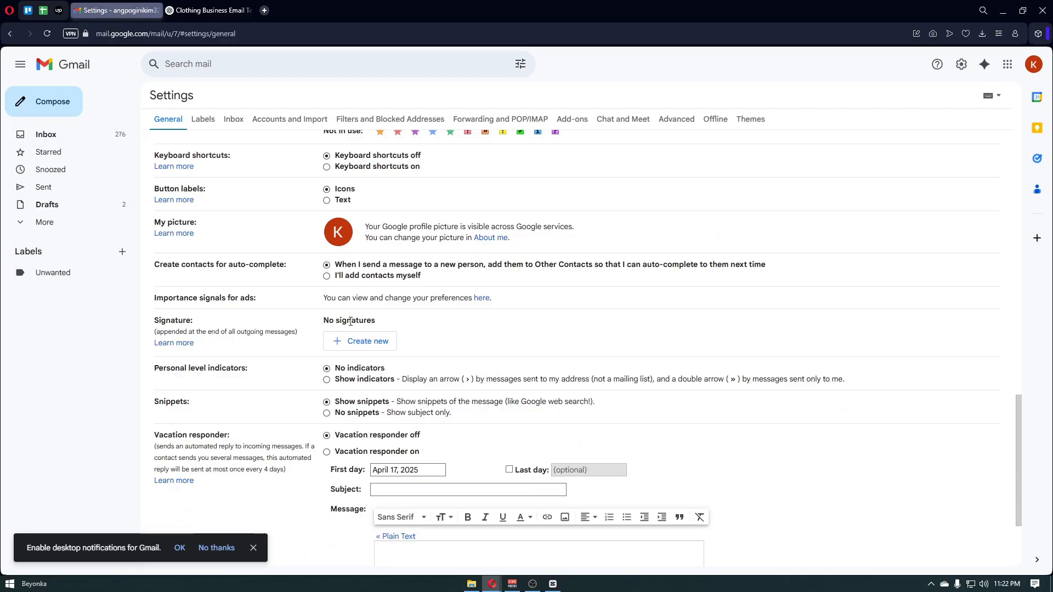
pyautogui.click(363, 341)
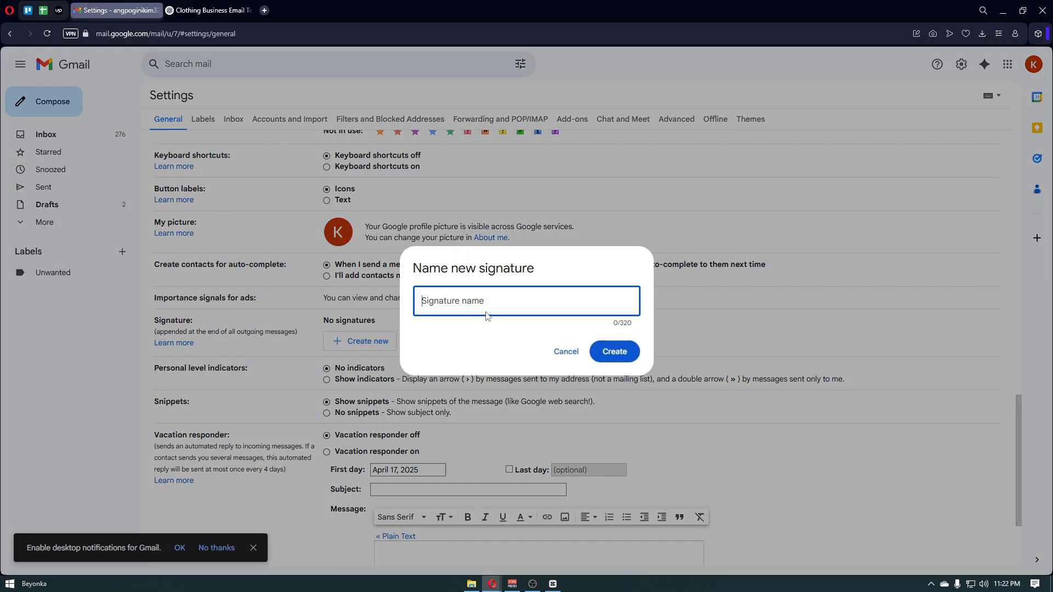
pyautogui.write('me')
pyautogui.click(606, 351)
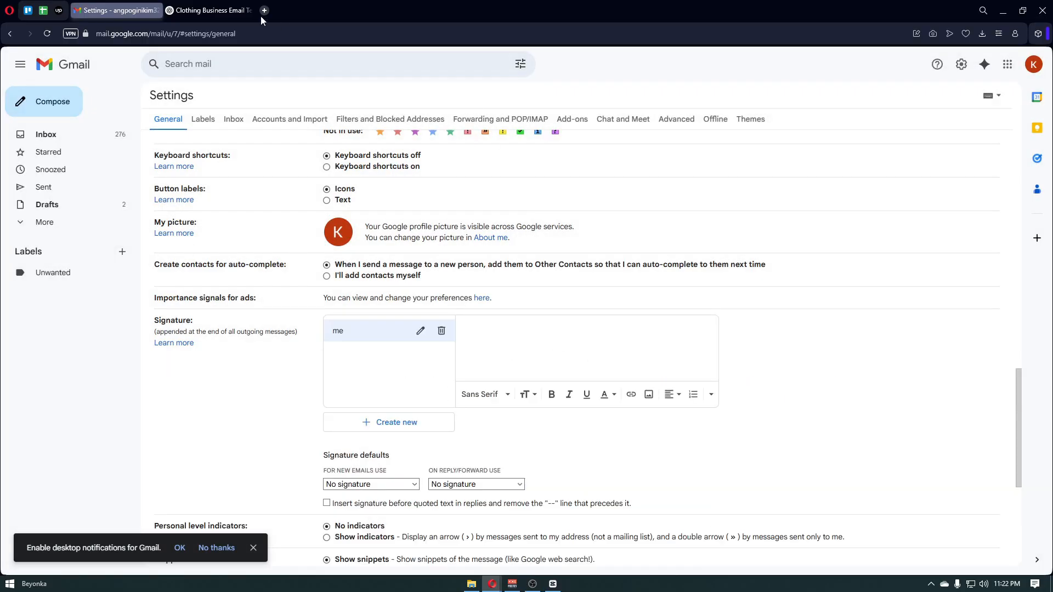
# - Copy the sender name, founder and contact link lines from ChatGPT's reply and paste them into the Gmail signature "me"
pyautogui.click(241, 11)
pyautogui.moveTo(384, 412); pyautogui.dragTo(630, 451)
pyautogui.hotkey('ctrl', 'c')
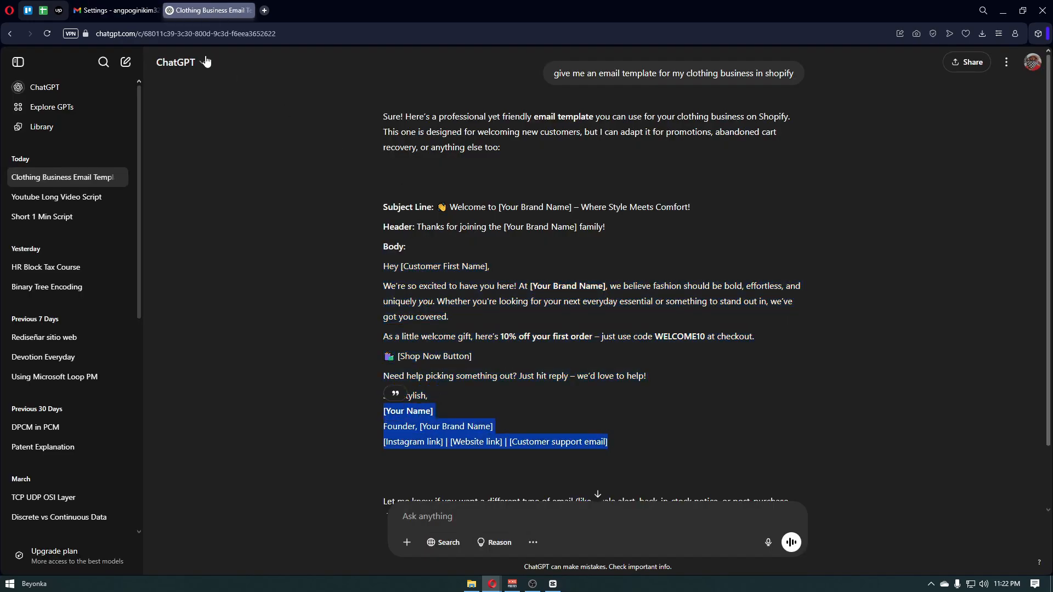
pyautogui.click(115, 10)
pyautogui.click(511, 334)
pyautogui.hotkey('ctrl', 'v')
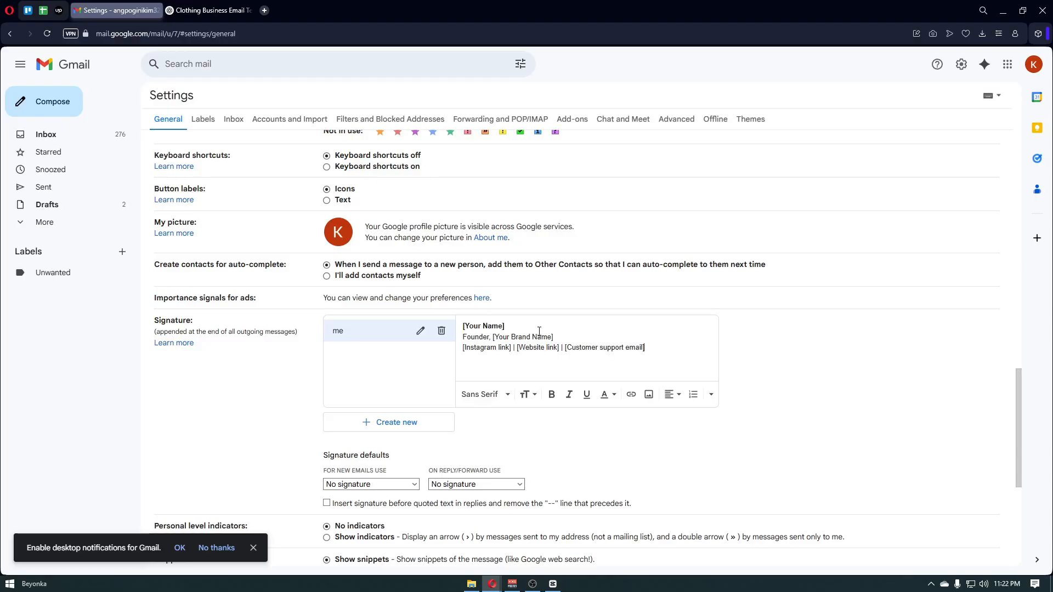
# - Replace the "[Your Name]" placeholder in the signature with the sender's full name
pyautogui.moveTo(506, 326); pyautogui.dragTo(460, 331)
pyautogui.write('Jack Sparrow')
pyautogui.moveTo(569, 334); pyautogui.dragTo(487, 337)
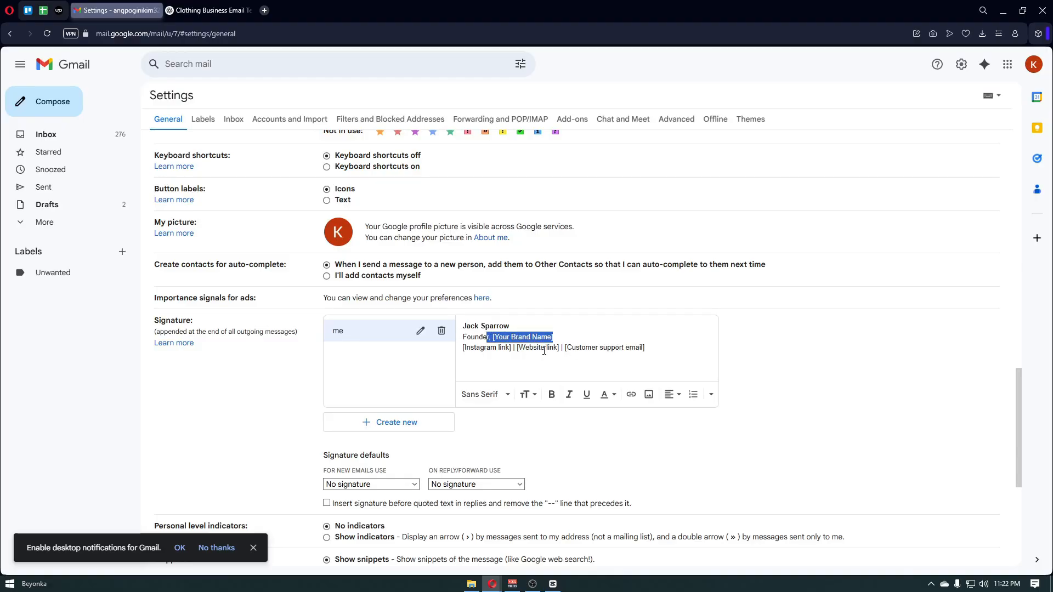
# - Try bold formatting on the signature's contact links line and remove it again
pyautogui.moveTo(661, 345); pyautogui.dragTo(459, 356)
pyautogui.click(552, 395)
pyautogui.click(578, 372)
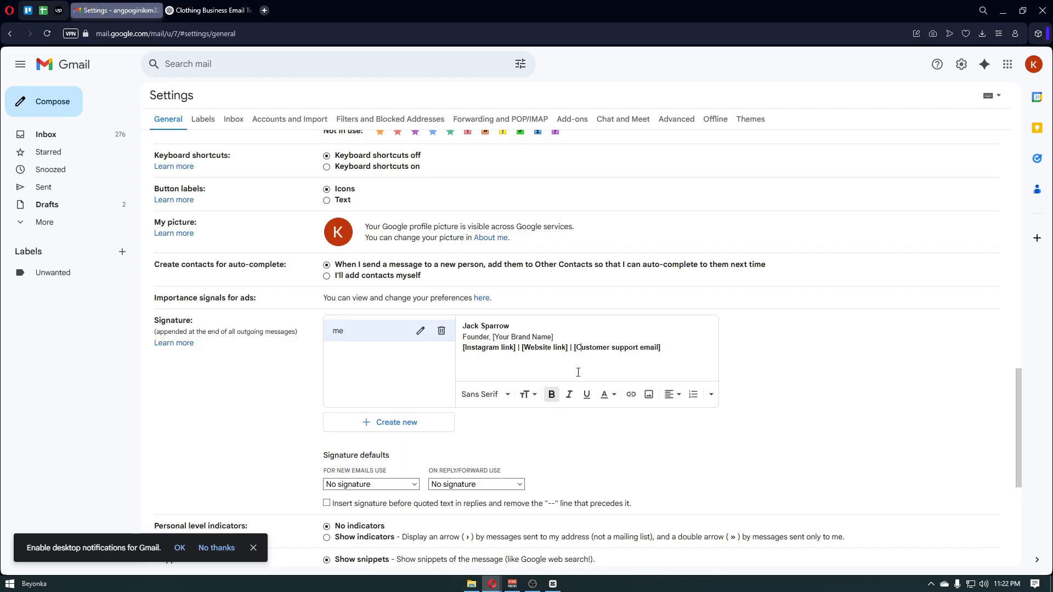
pyautogui.moveTo(672, 356); pyautogui.dragTo(460, 356)
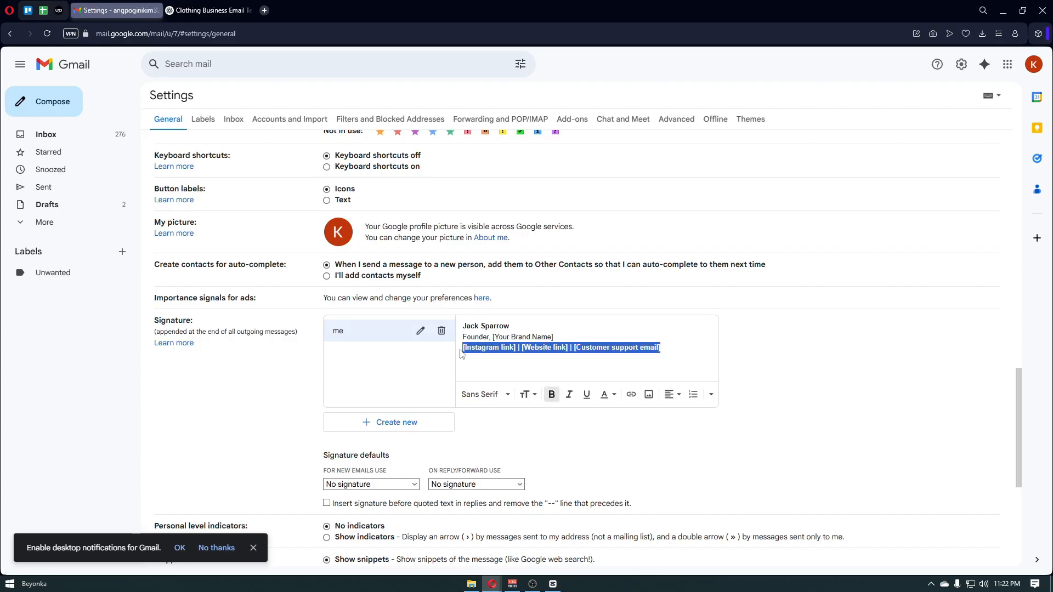
pyautogui.click(552, 395)
# - Review the default signature choices for new emails and save the settings changes
pyautogui.scroll(-2, 609, 370)
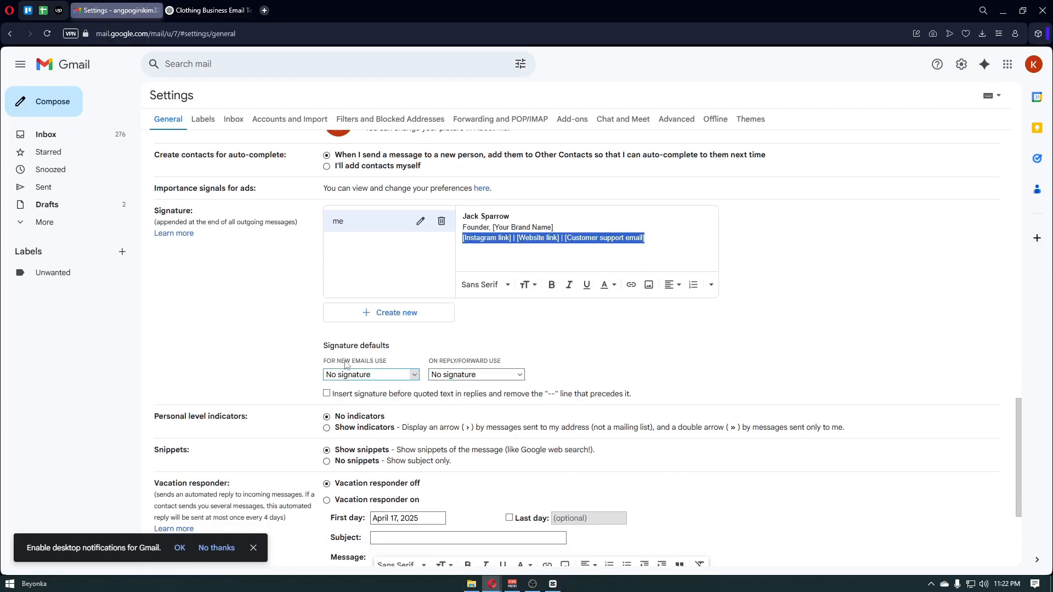
pyautogui.click(353, 376)
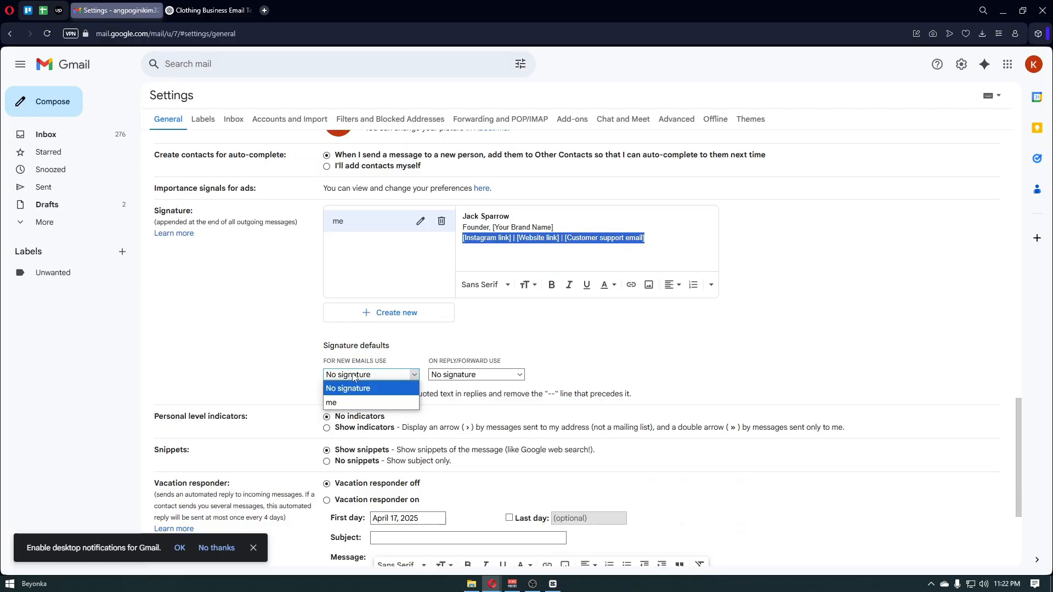
pyautogui.click(353, 377)
pyautogui.click(352, 376)
pyautogui.click(465, 356)
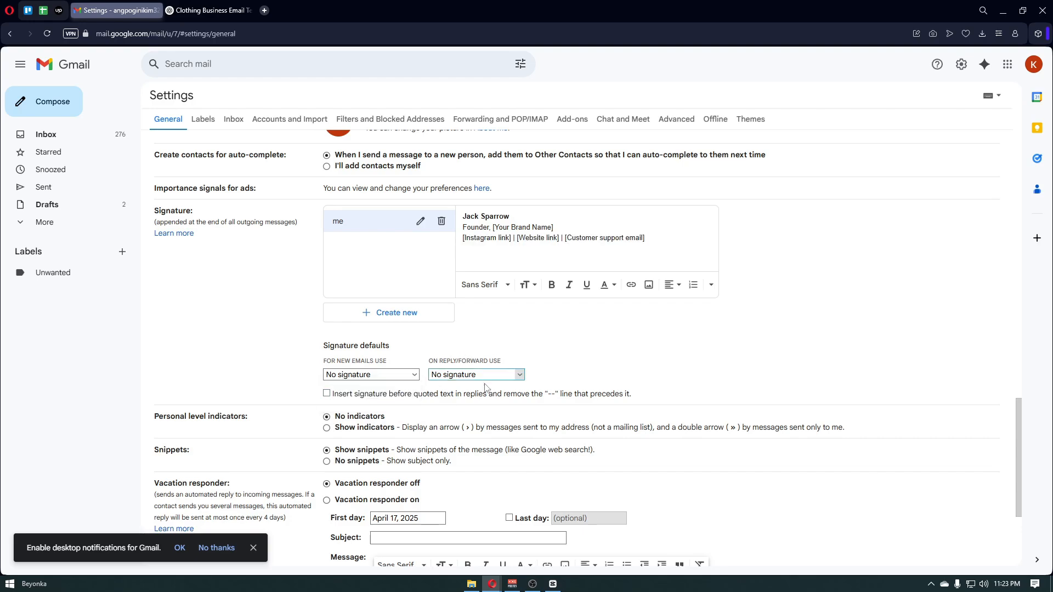
pyautogui.scroll(-3, 455, 381)
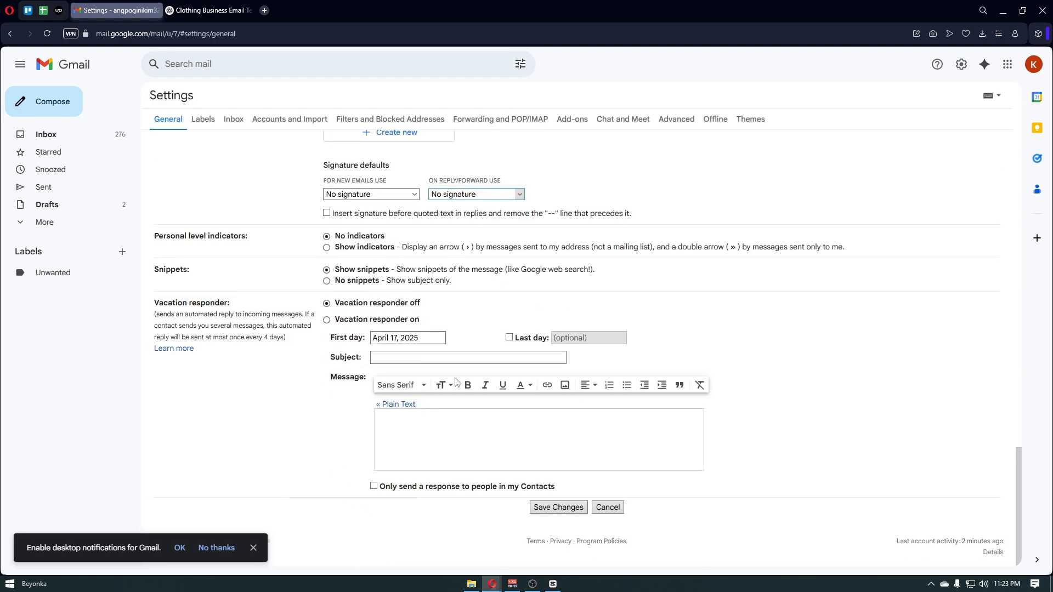
pyautogui.scroll(3, 456, 381)
pyautogui.scroll(-3, 455, 381)
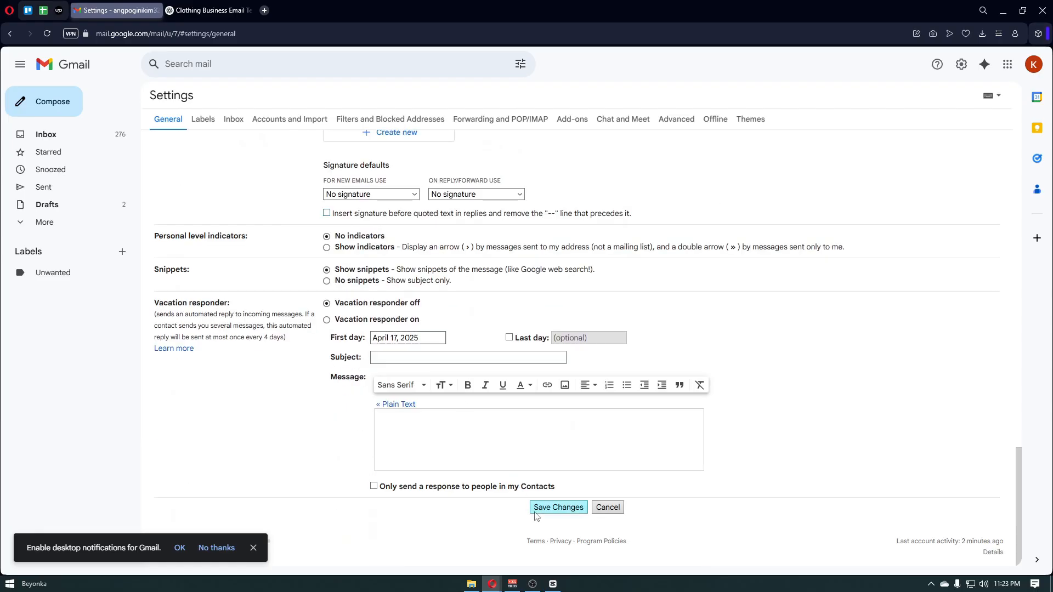
pyautogui.click(555, 510)
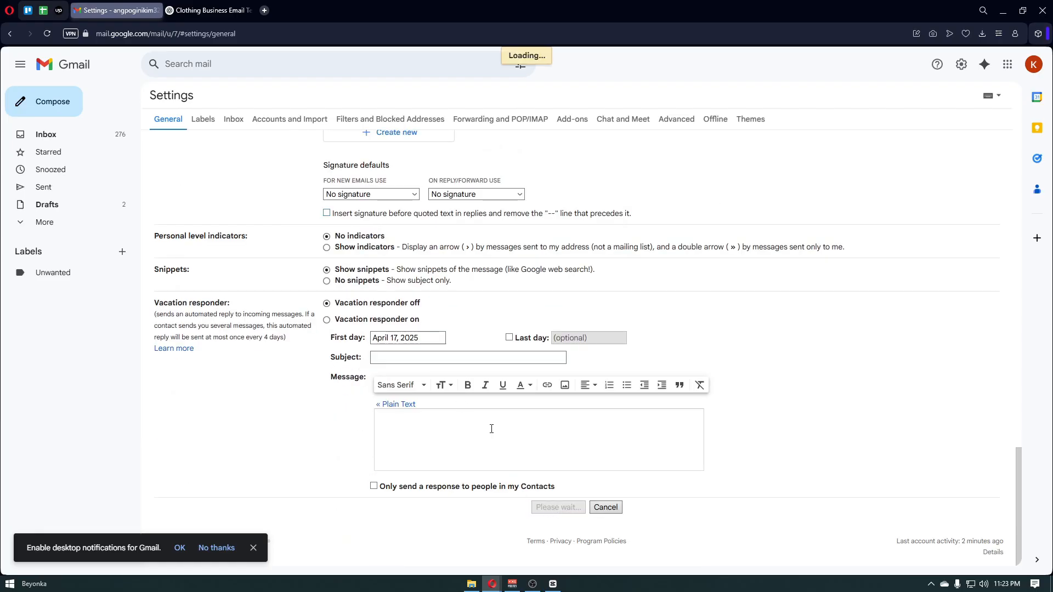
# - Search the mailbox for "gjhghjghj"
pyautogui.click(233, 69)
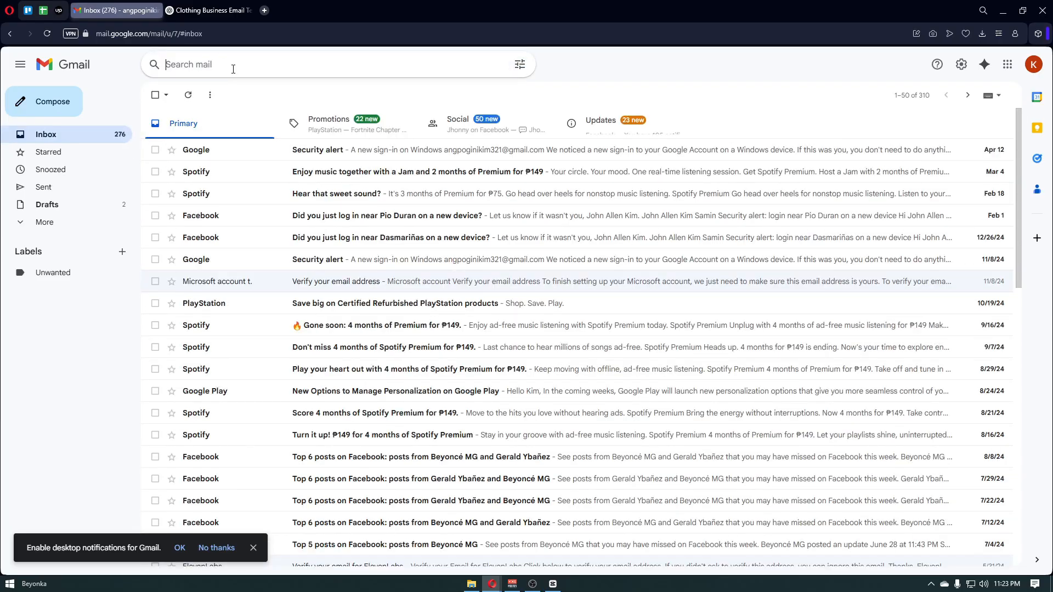
pyautogui.write('gjhghjghj')
pyautogui.press('Return')
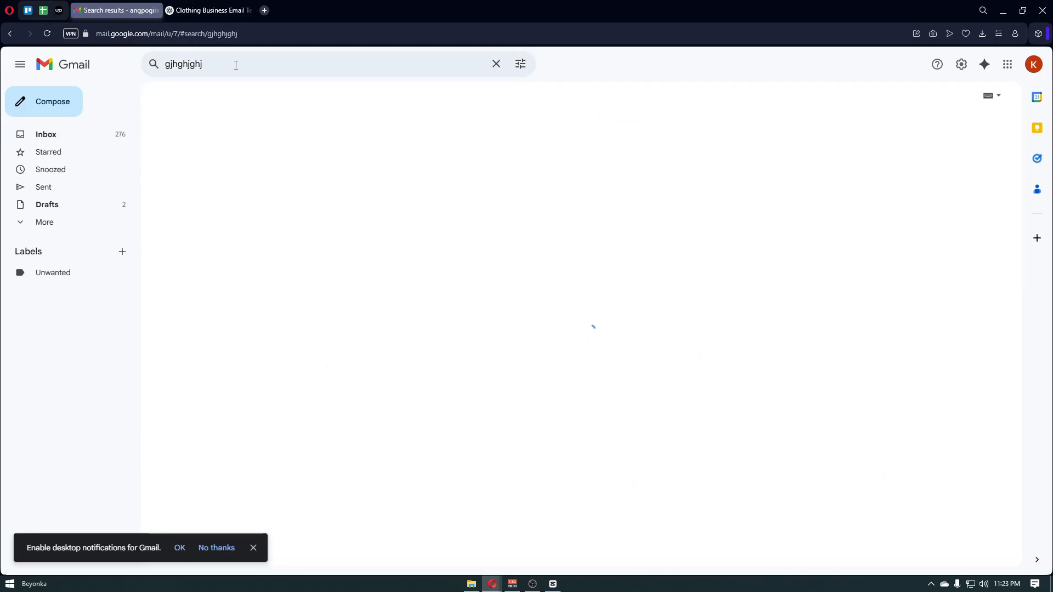
# - Start a new message and insert the "me" signature
pyautogui.click(36, 111)
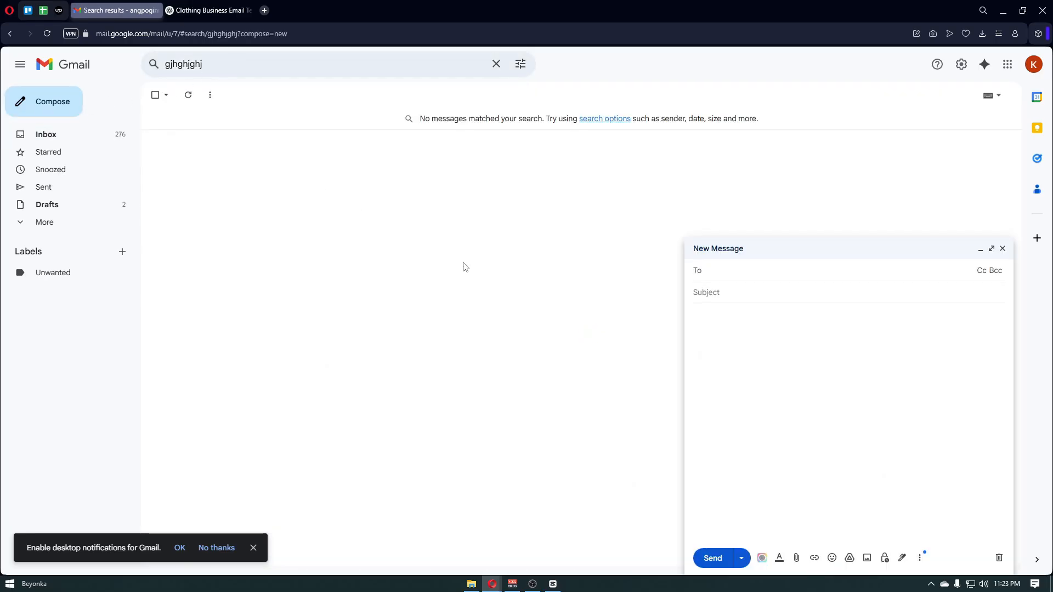
pyautogui.click(902, 559)
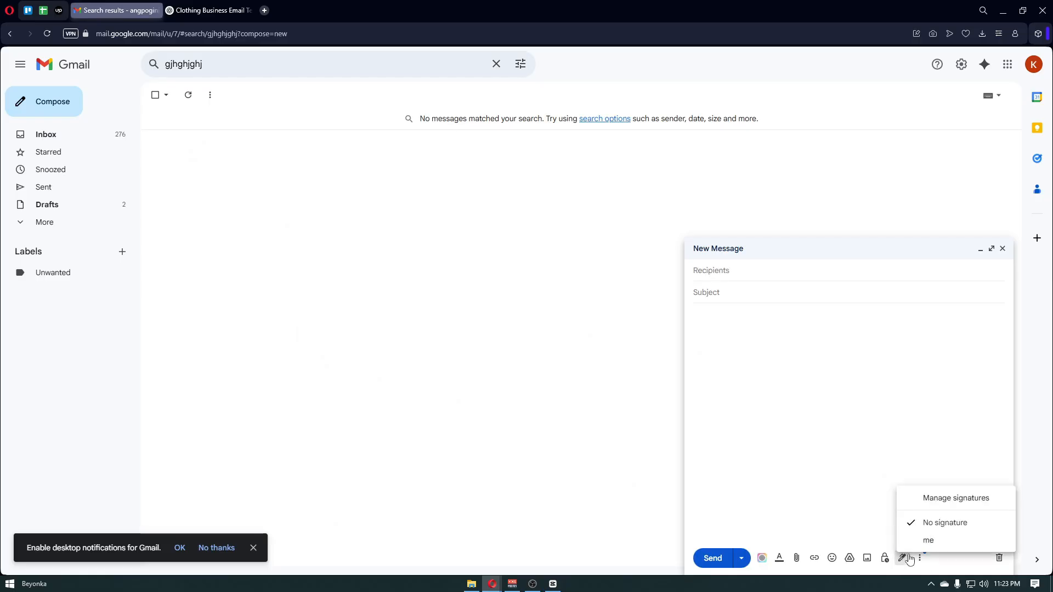
pyautogui.click(926, 542)
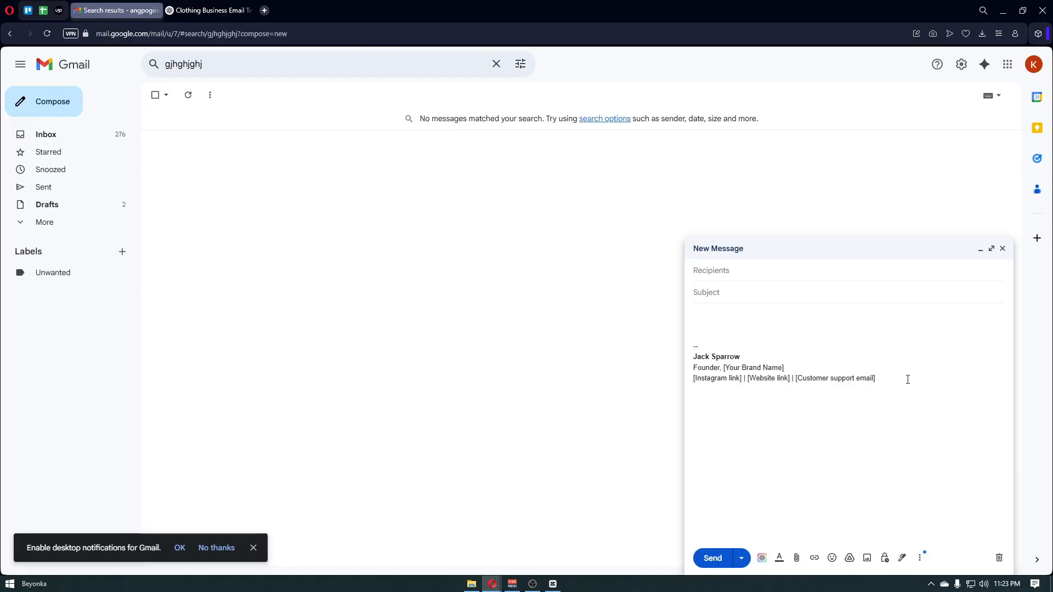
pyautogui.moveTo(907, 379)
pyautogui.mouseDown()
pyautogui.moveTo(747, 378)
pyautogui.moveTo(752, 327)
pyautogui.moveTo(740, 367)
pyautogui.moveTo(667, 329)
pyautogui.moveTo(722, 318)
pyautogui.moveTo(734, 345)
pyautogui.mouseUp()
pyautogui.click(766, 349)
# - Switch to ChatGPT and send the prompt "create a email template for welcome message on my shopify business account"
pyautogui.hotkey('ctrl', 'Tab')
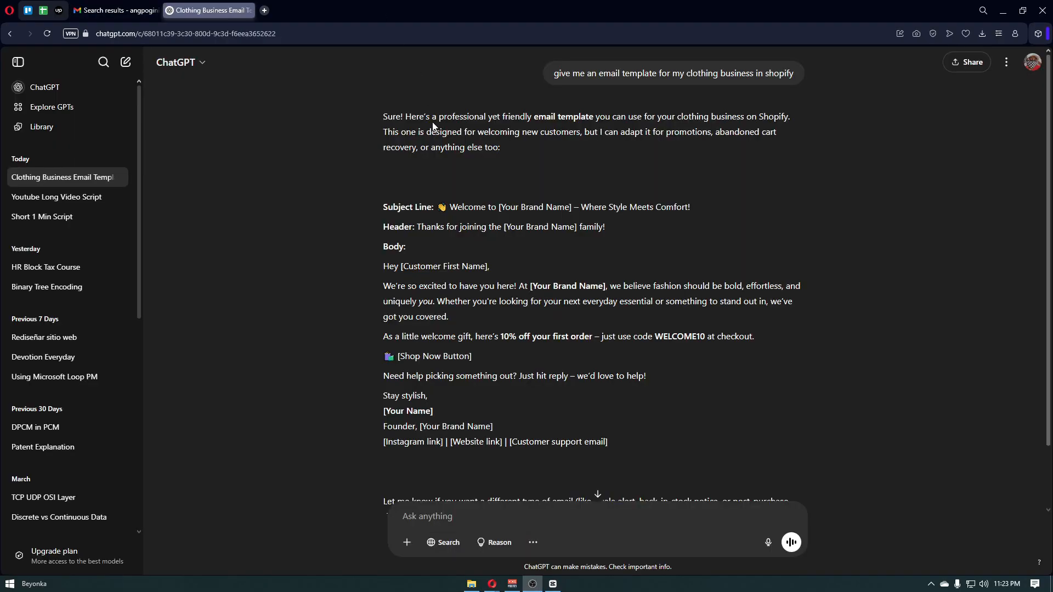
pyautogui.click(117, 10)
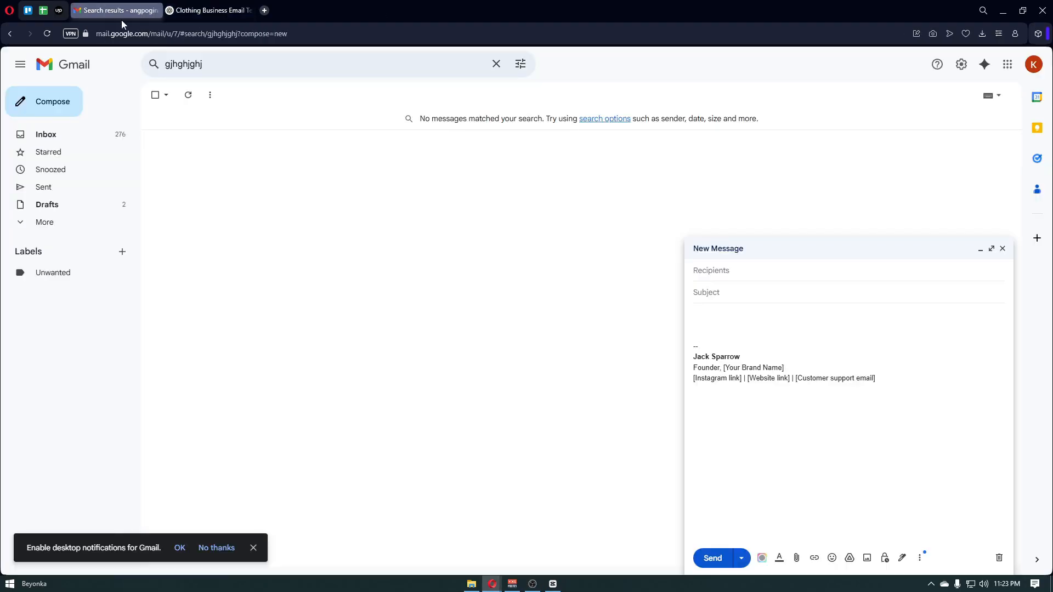
pyautogui.click(214, 10)
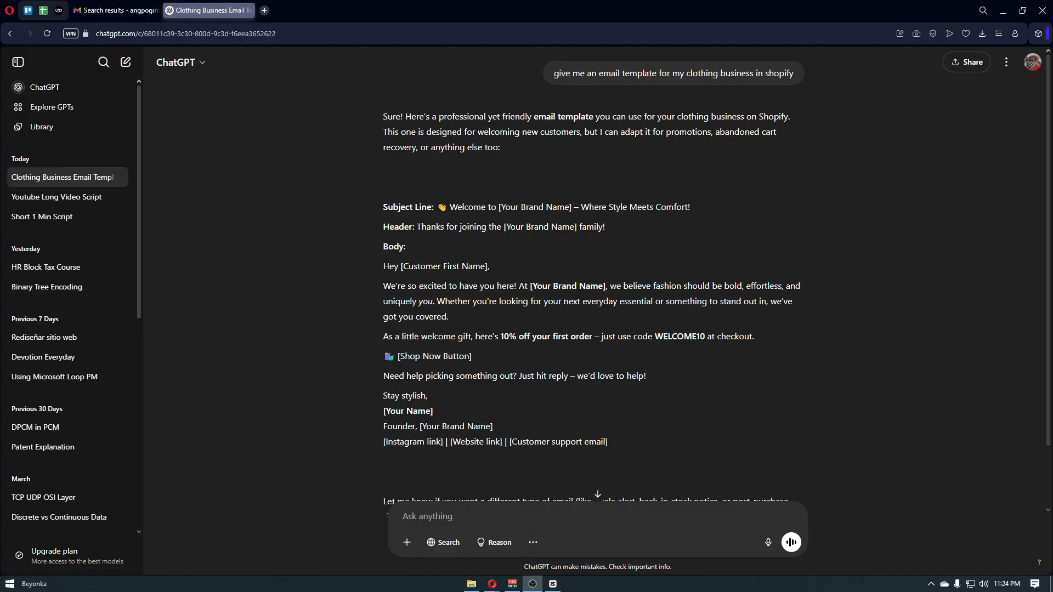
pyautogui.write('create a email template for welcome message on my shopify business account')
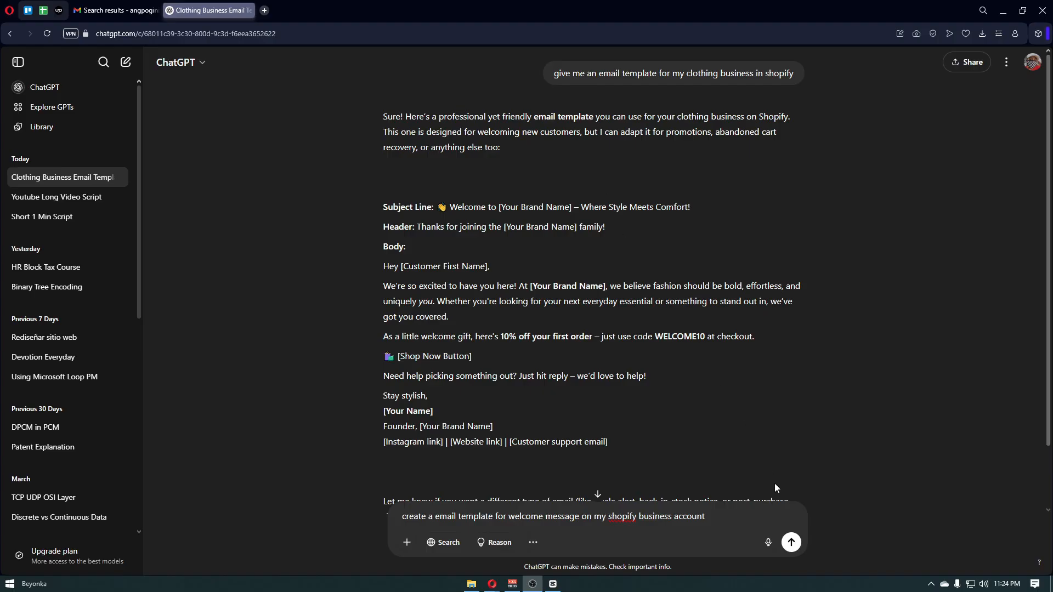
pyautogui.click(792, 544)
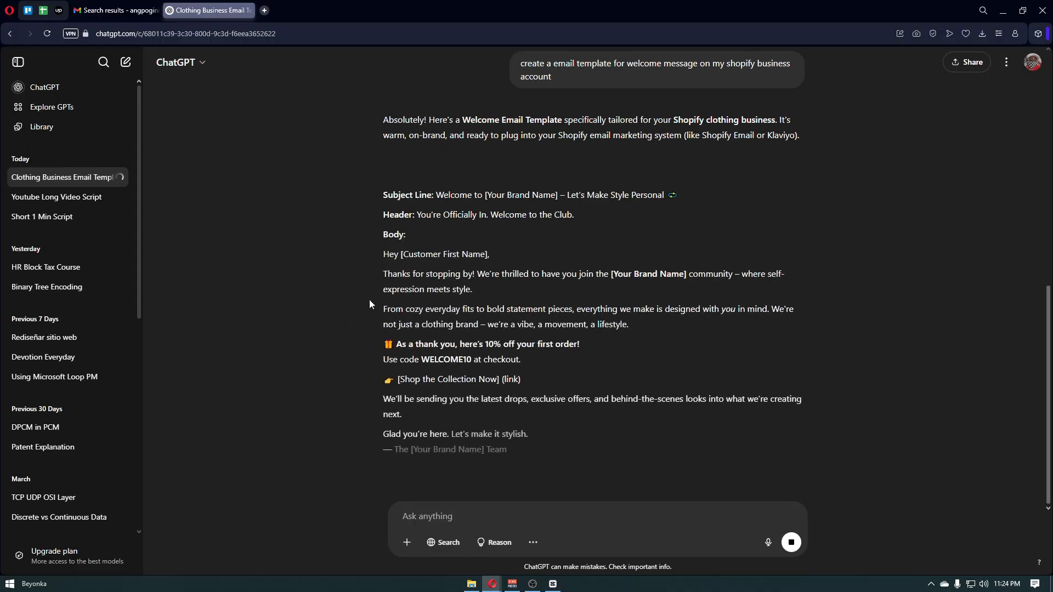
# - Copy the welcome email from the greeting to the team sign-off and paste it above the signature in the Gmail message
pyautogui.moveTo(383, 260); pyautogui.dragTo(569, 447)
pyautogui.hotkey('ctrl', 'c')
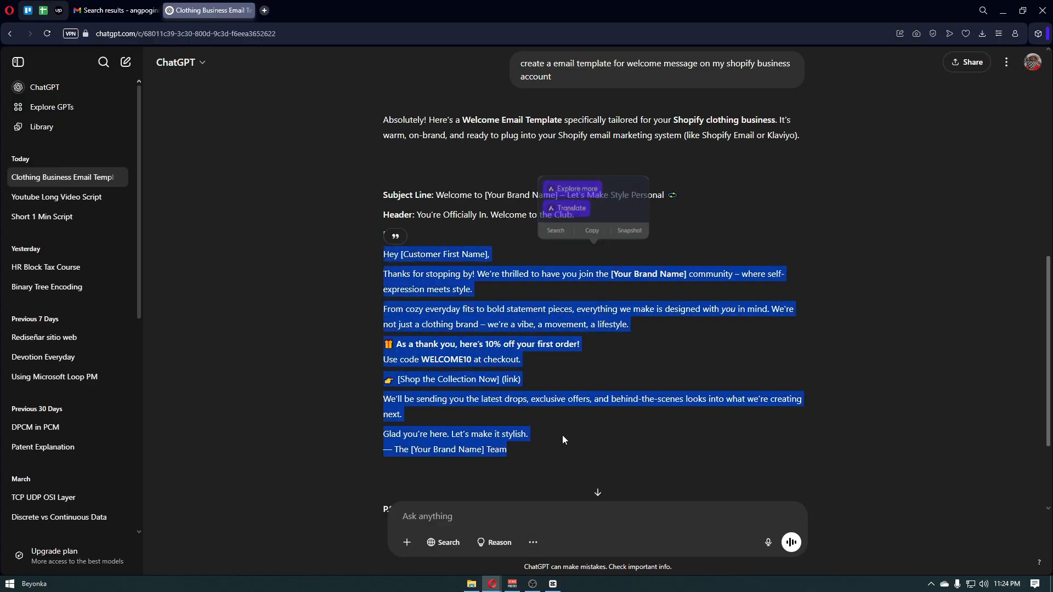
pyautogui.click(115, 10)
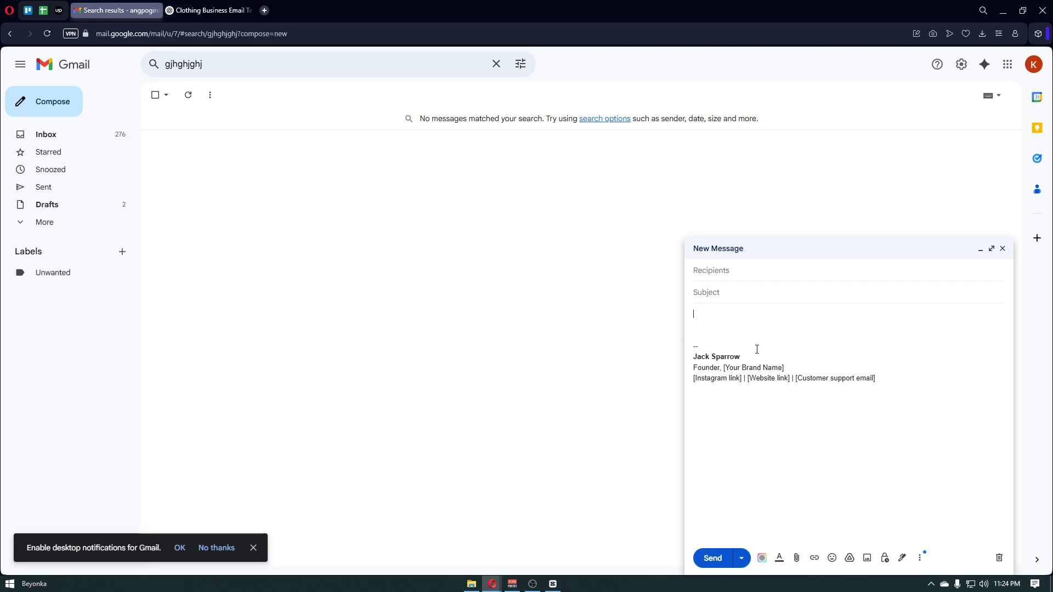
pyautogui.hotkey('ctrl', 'v')
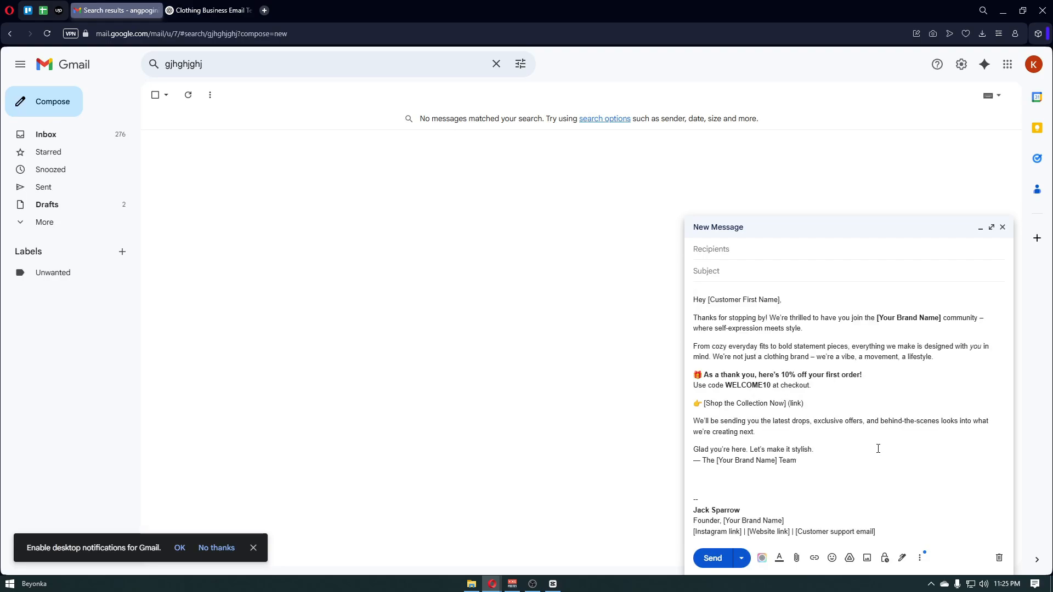
pyautogui.moveTo(878, 448); pyautogui.dragTo(674, 289)
pyautogui.click(839, 378)
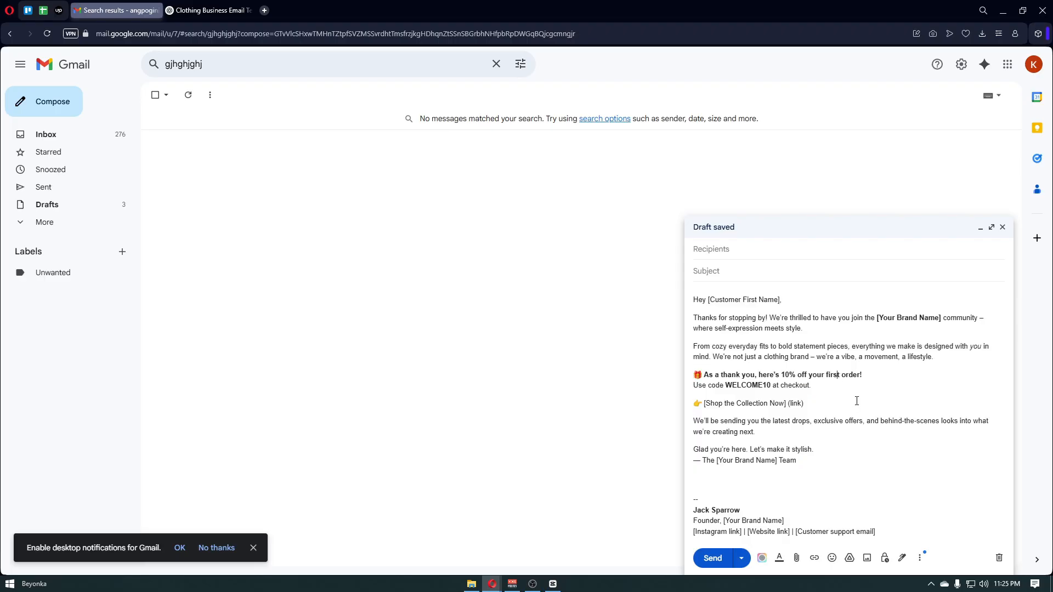
# - Save the welcome message draft as a new template named "Welcome" and close the message
pyautogui.click(919, 559)
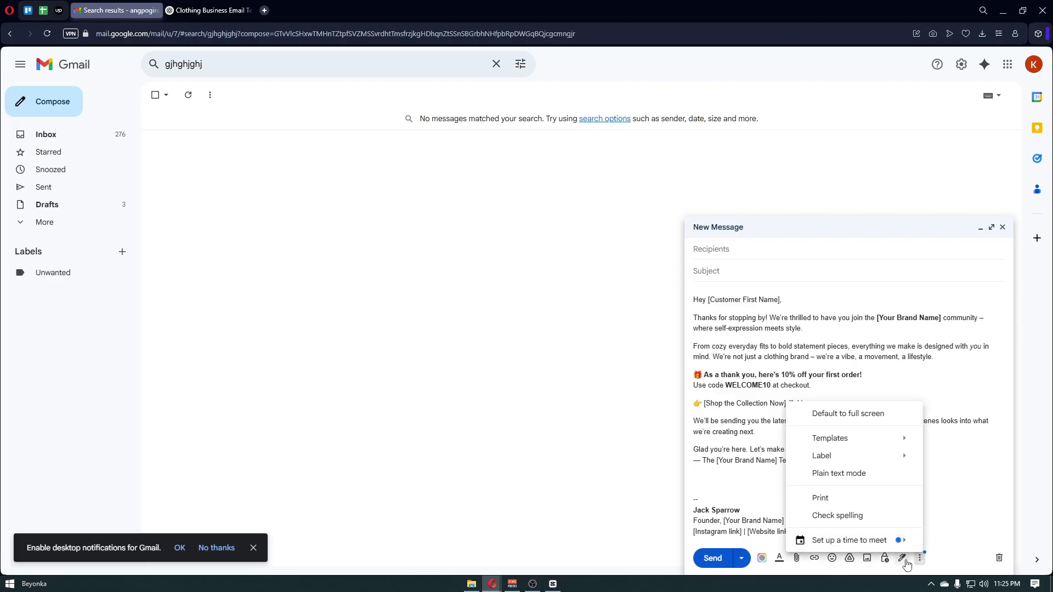
pyautogui.moveTo(848, 447)
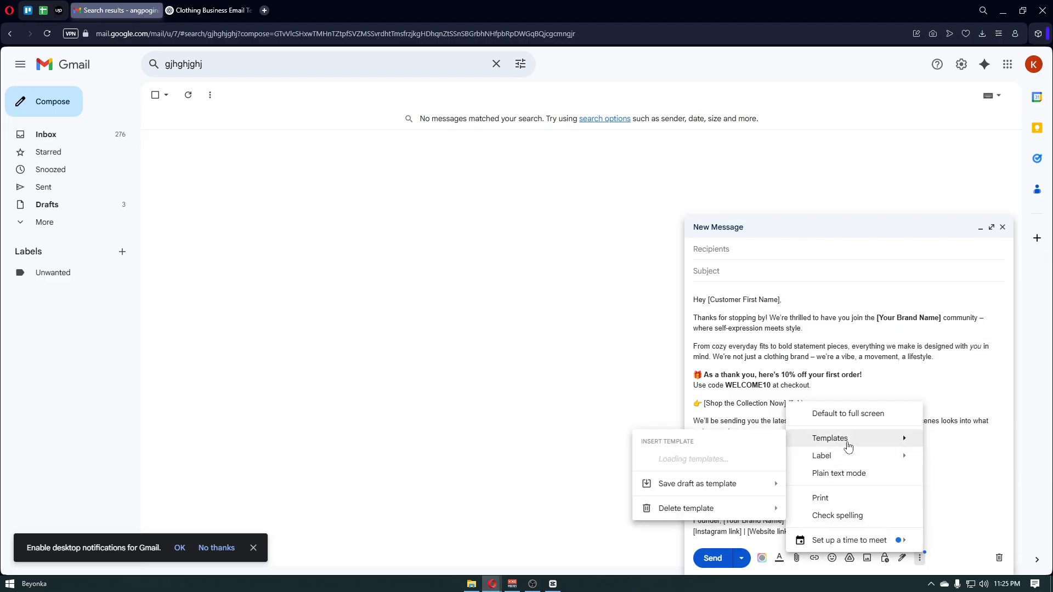
pyautogui.moveTo(731, 495)
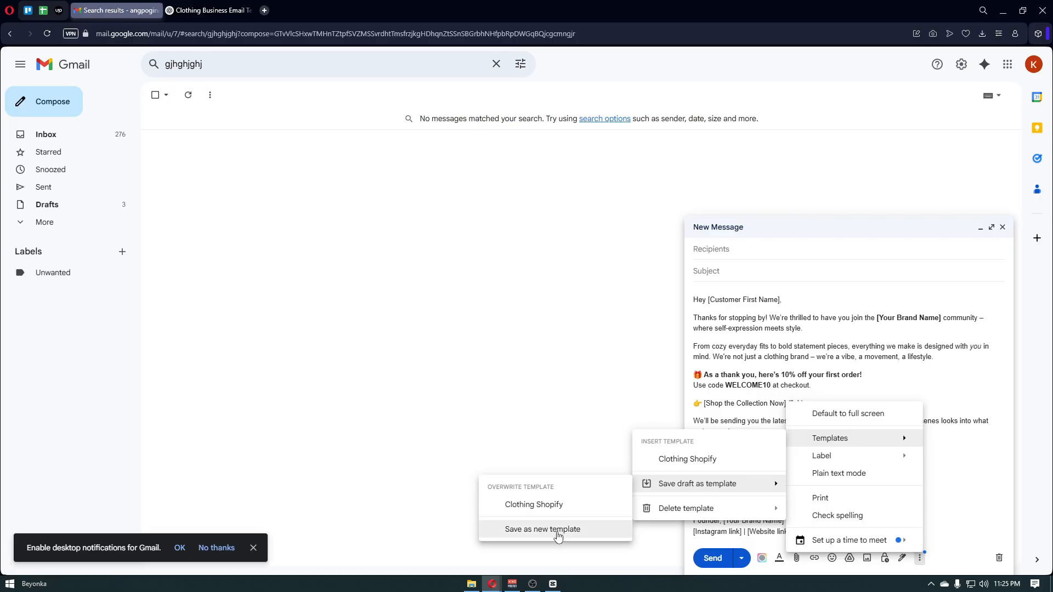
pyautogui.click(558, 537)
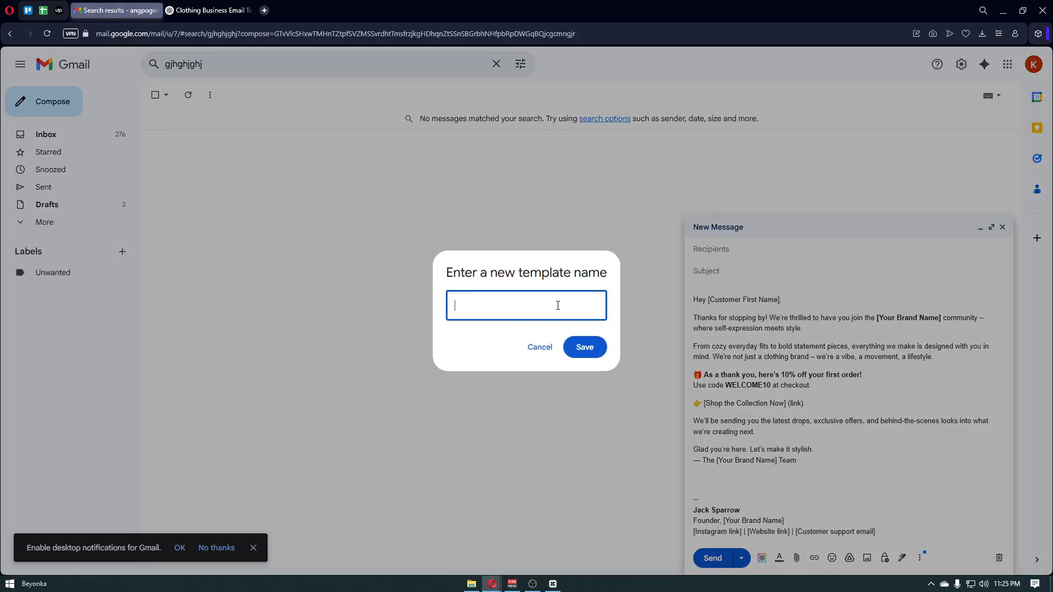
pyautogui.write('Welcome')
pyautogui.click(585, 347)
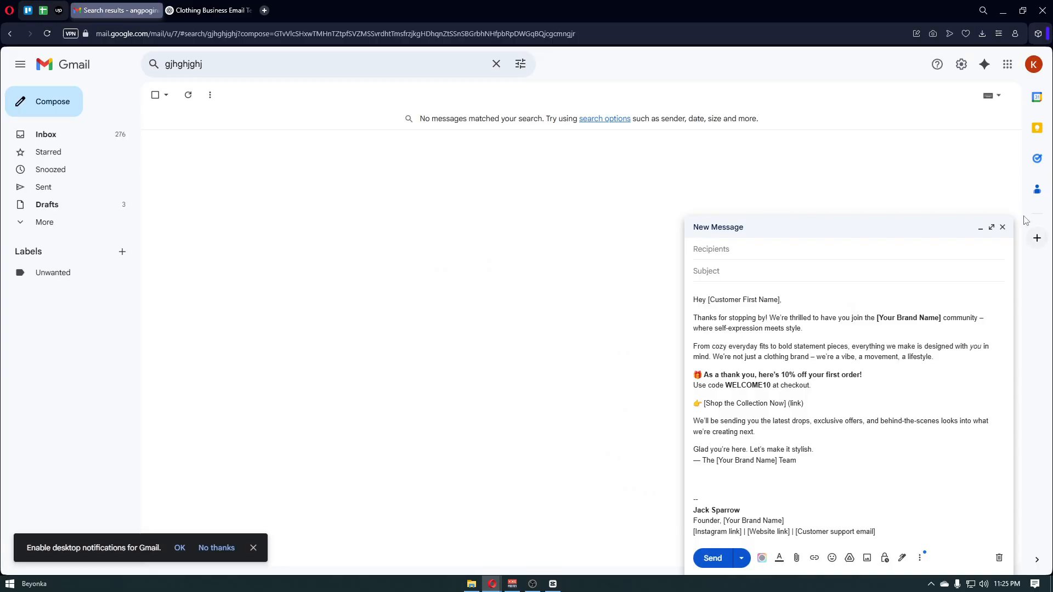
pyautogui.click(1003, 228)
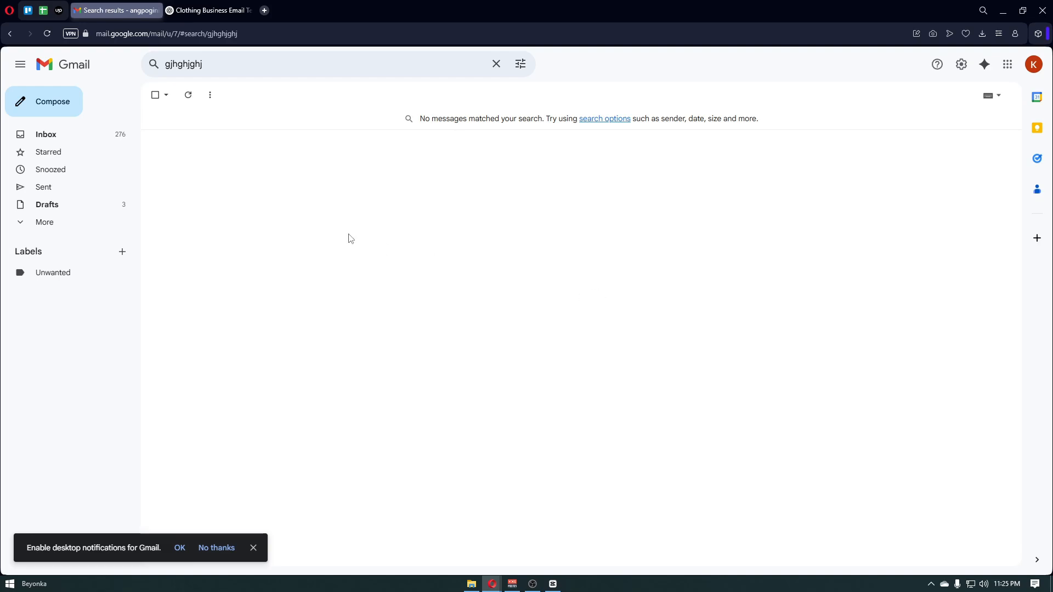
# - Start a new message and enter "yyyyyyy" as its body text
pyautogui.click(67, 105)
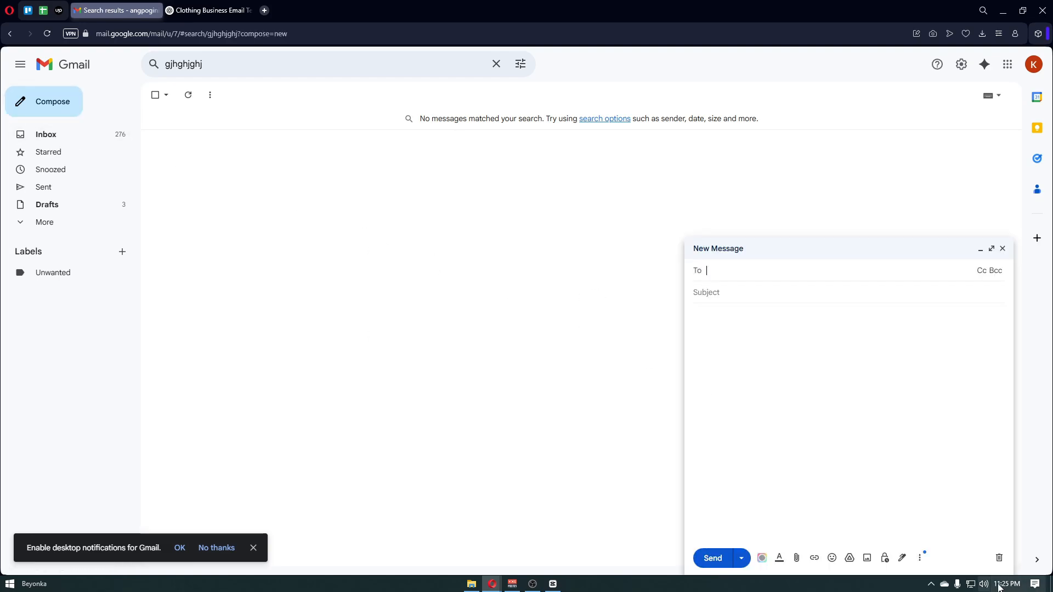
pyautogui.click(921, 558)
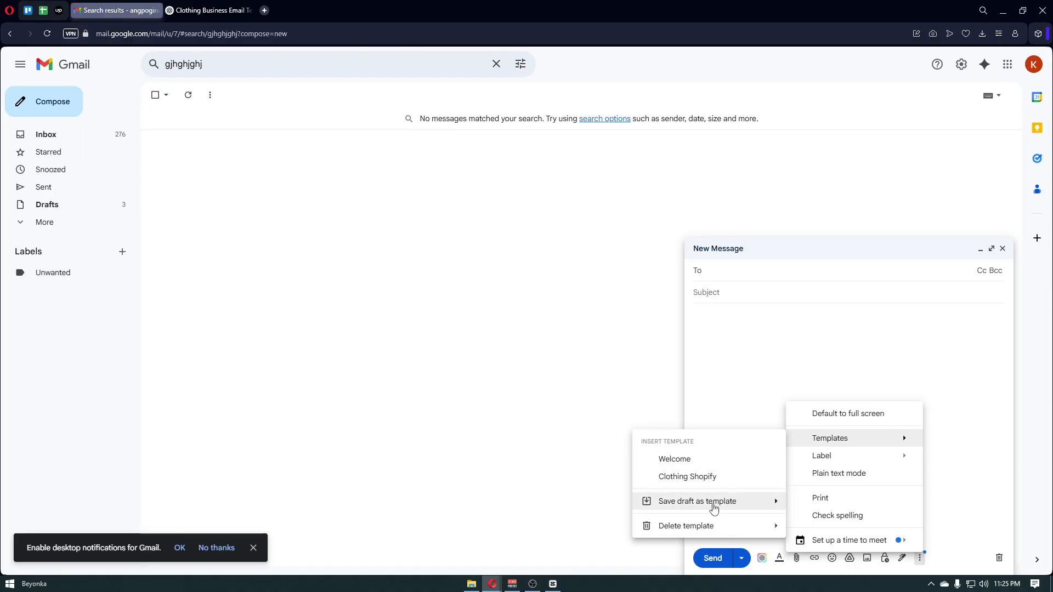
pyautogui.moveTo(716, 505)
pyautogui.click(733, 333)
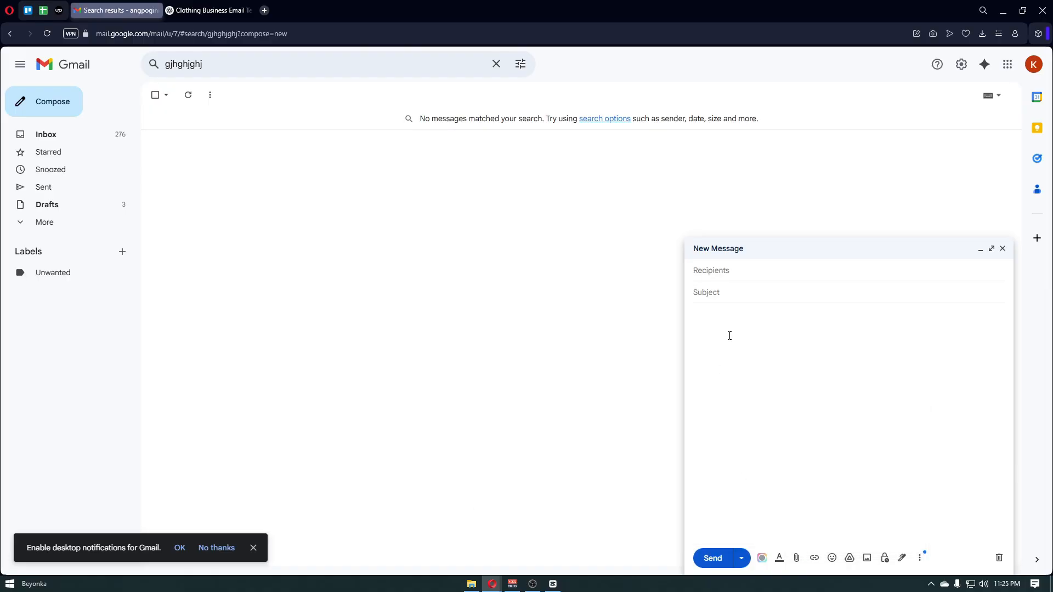
pyautogui.write('yyyyyyy')
# - Overwrite the saved "Clothing Shopify" template with the current draft and confirm the replacement
pyautogui.click(919, 557)
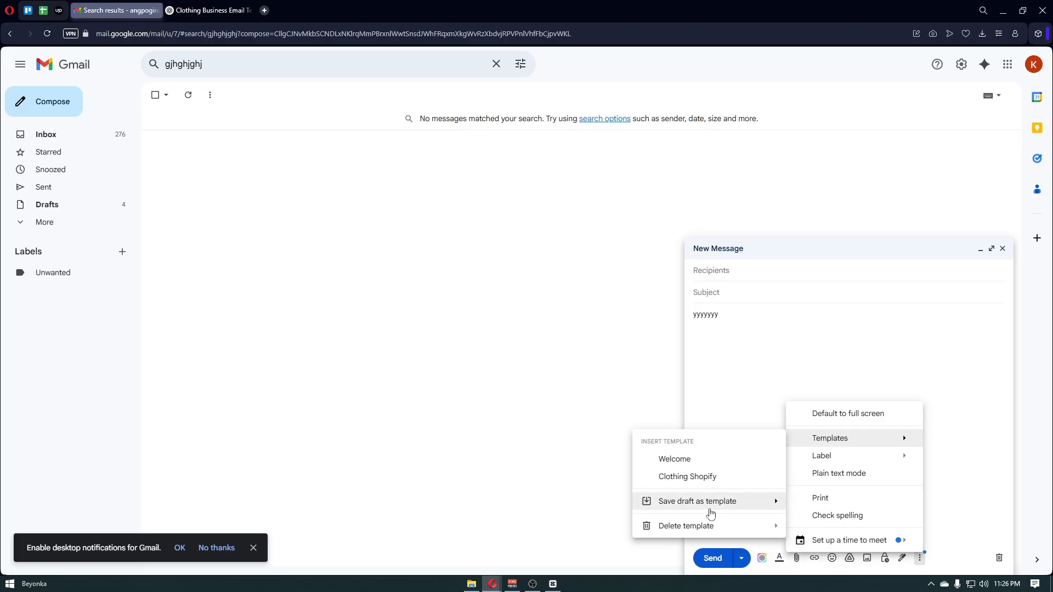
pyautogui.moveTo(715, 504)
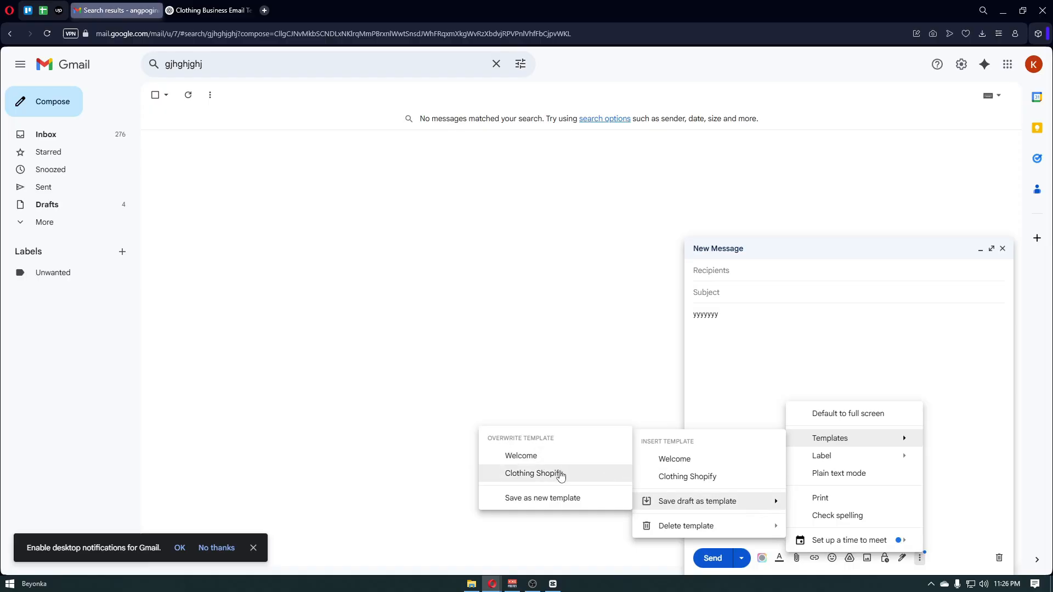
pyautogui.click(557, 473)
pyautogui.click(605, 337)
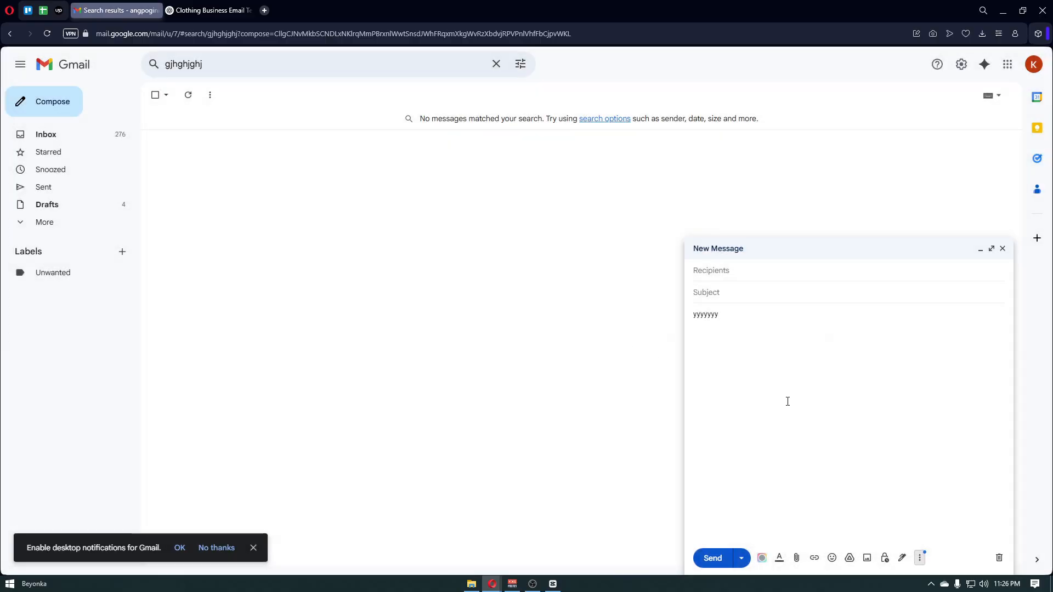
# - Delete the saved "Welcome" template and confirm the deletion
pyautogui.click(919, 557)
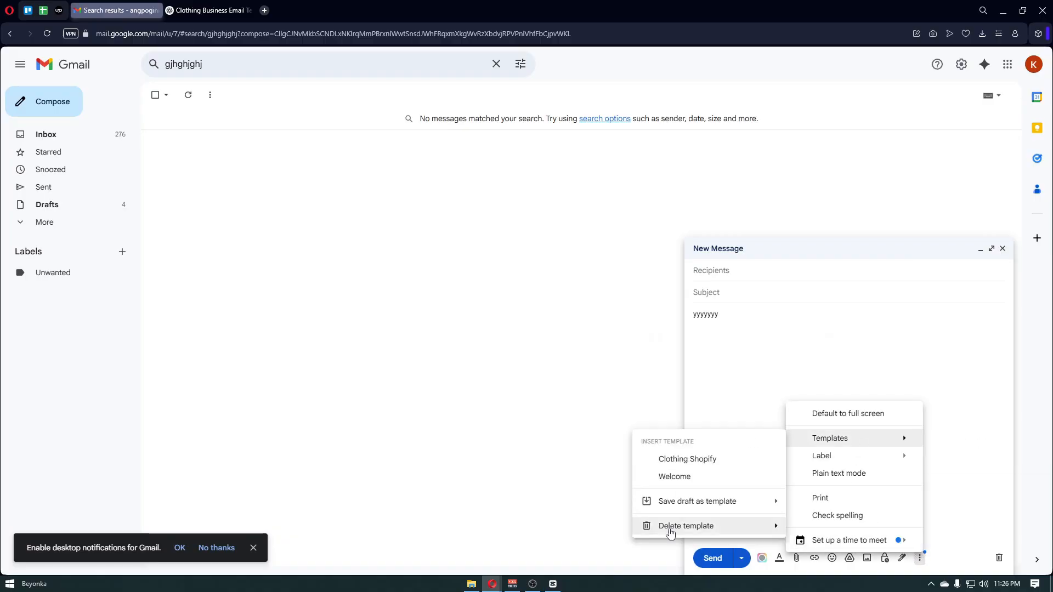
pyautogui.moveTo(674, 537)
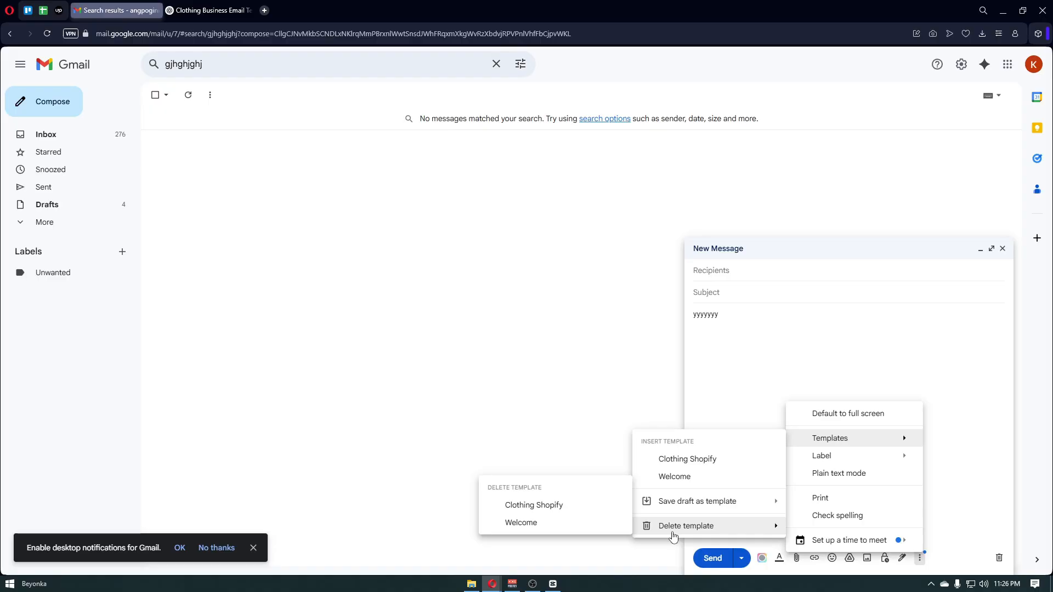
pyautogui.click(582, 528)
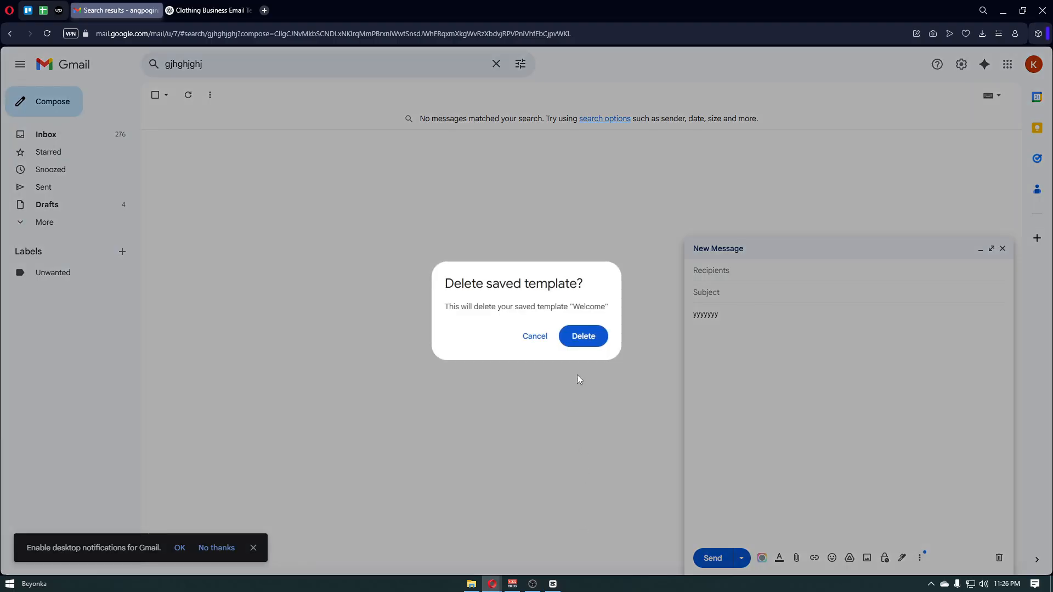
pyautogui.click(581, 337)
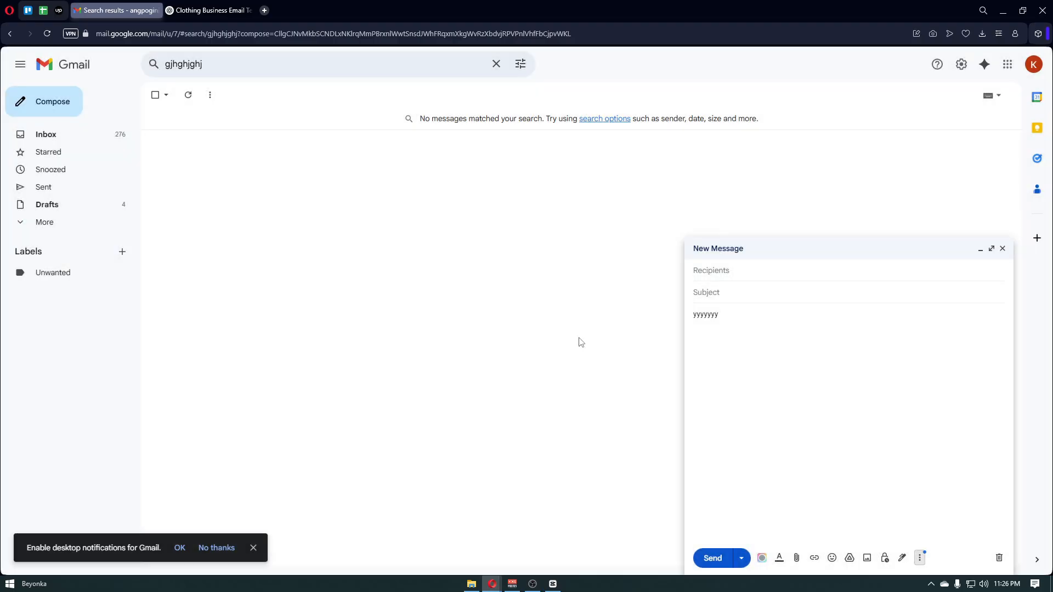